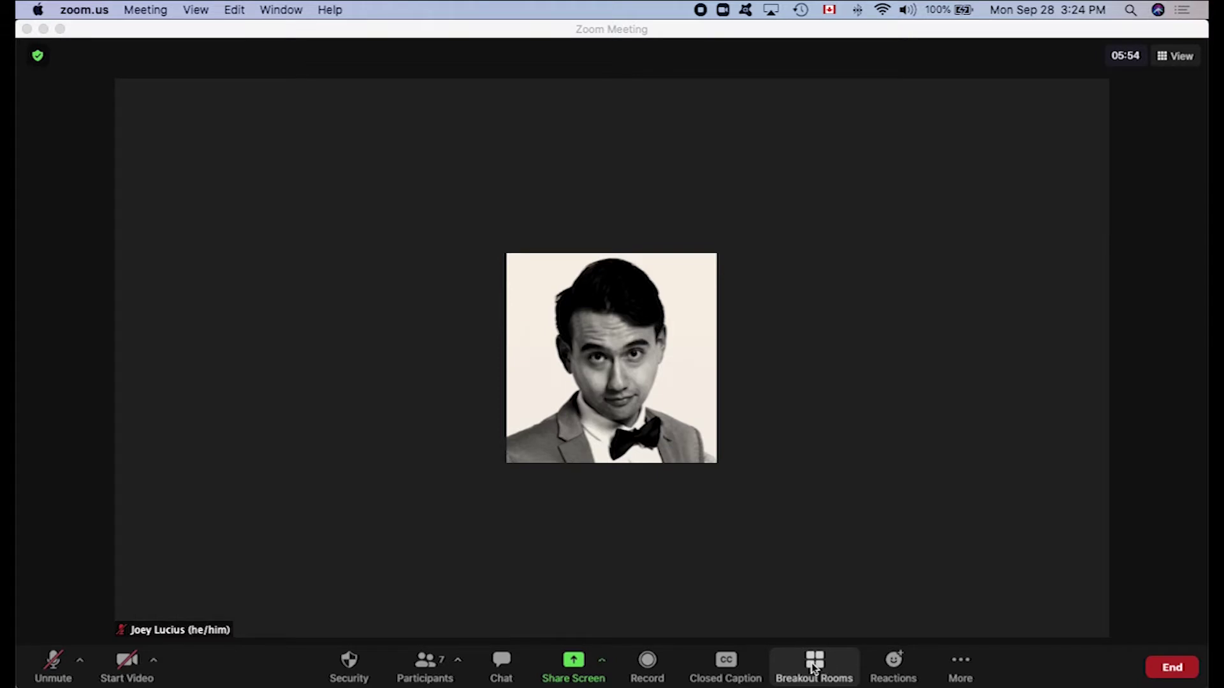
- Open the full web settings from the general preferences, close the preferences, and show the In Meeting (Advanced) section
{"action": "left_click", "coordinate": [89, 12]}
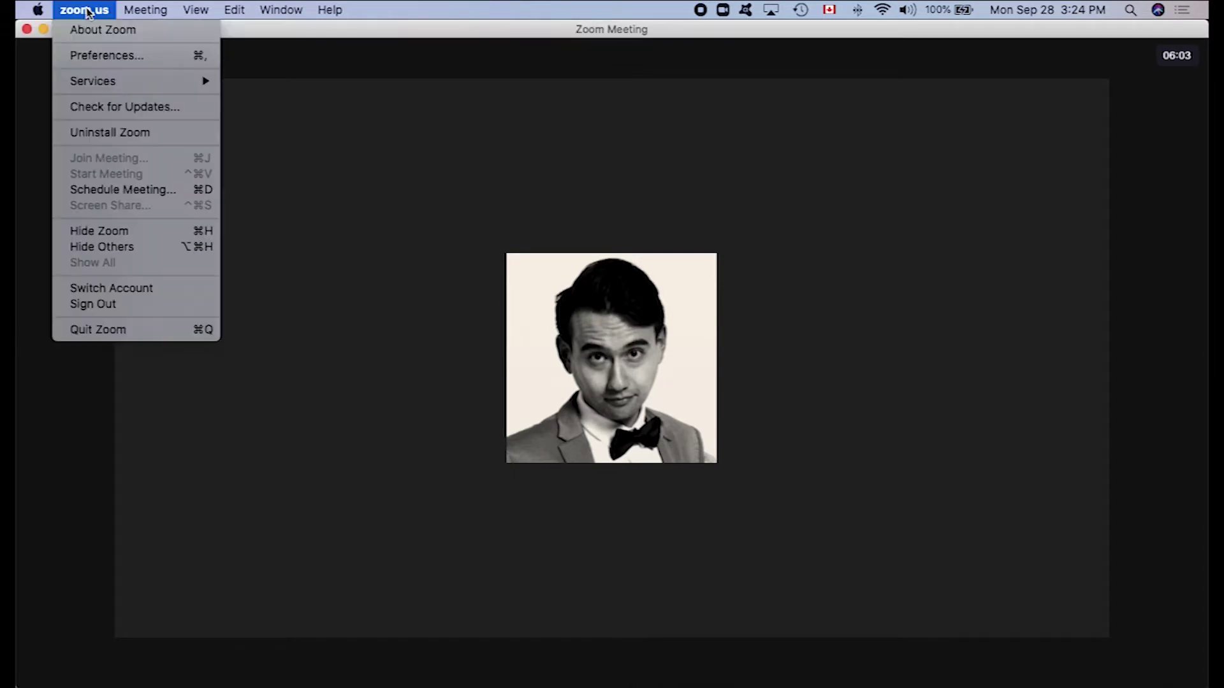
{"action": "left_click", "coordinate": [106, 54]}
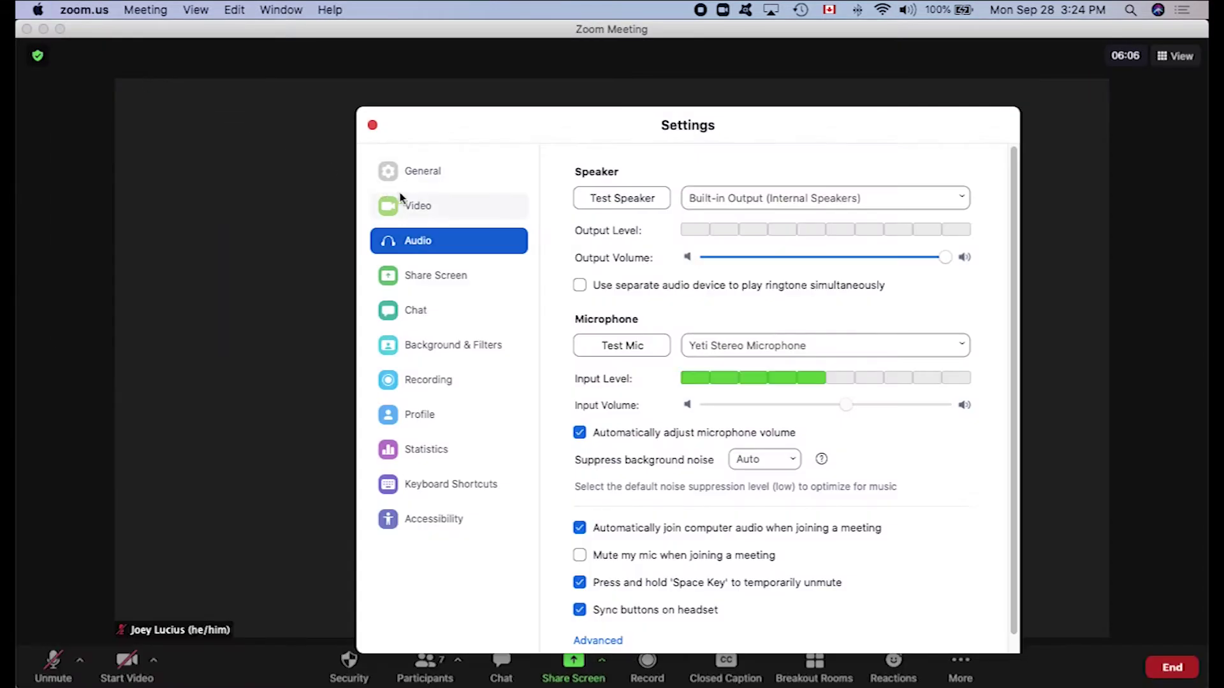
{"action": "left_click", "coordinate": [425, 172]}
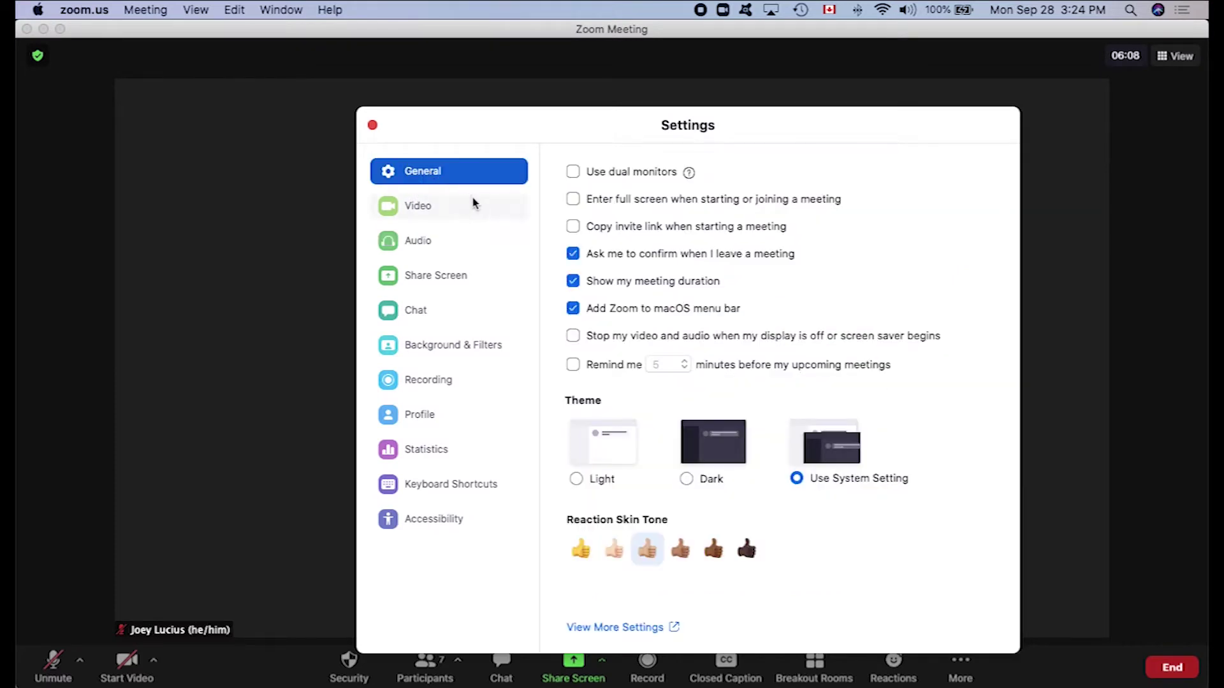
{"action": "left_click", "coordinate": [614, 626]}
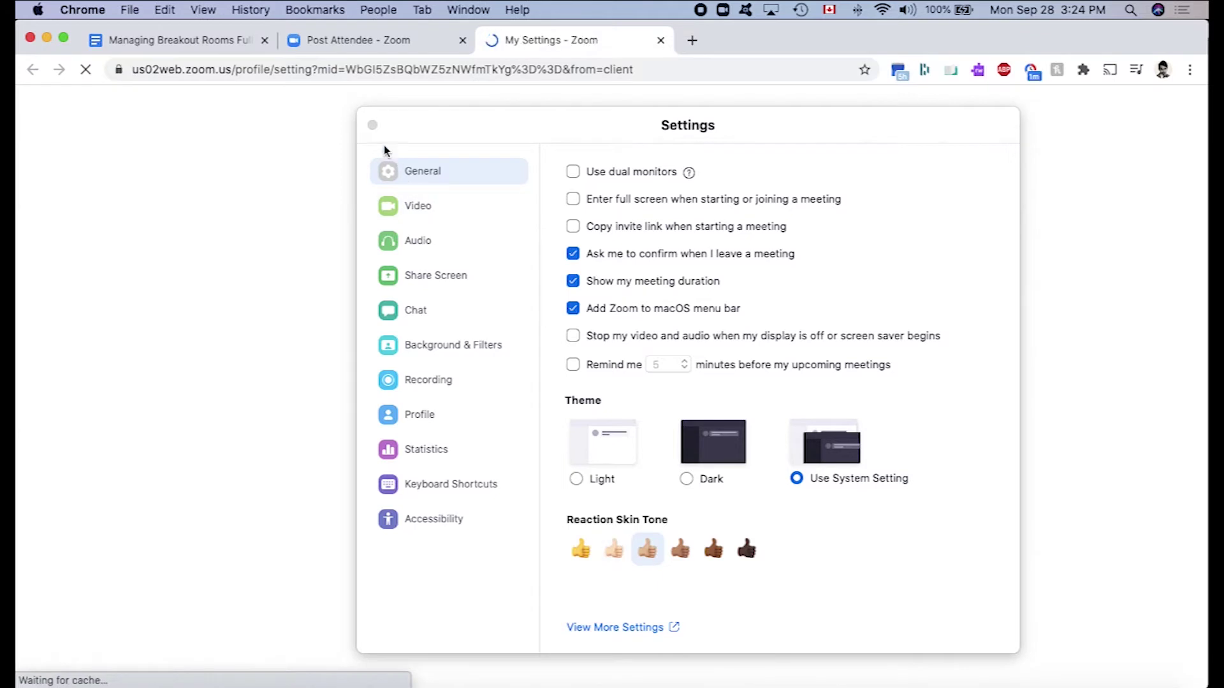
{"action": "left_click", "coordinate": [372, 125]}
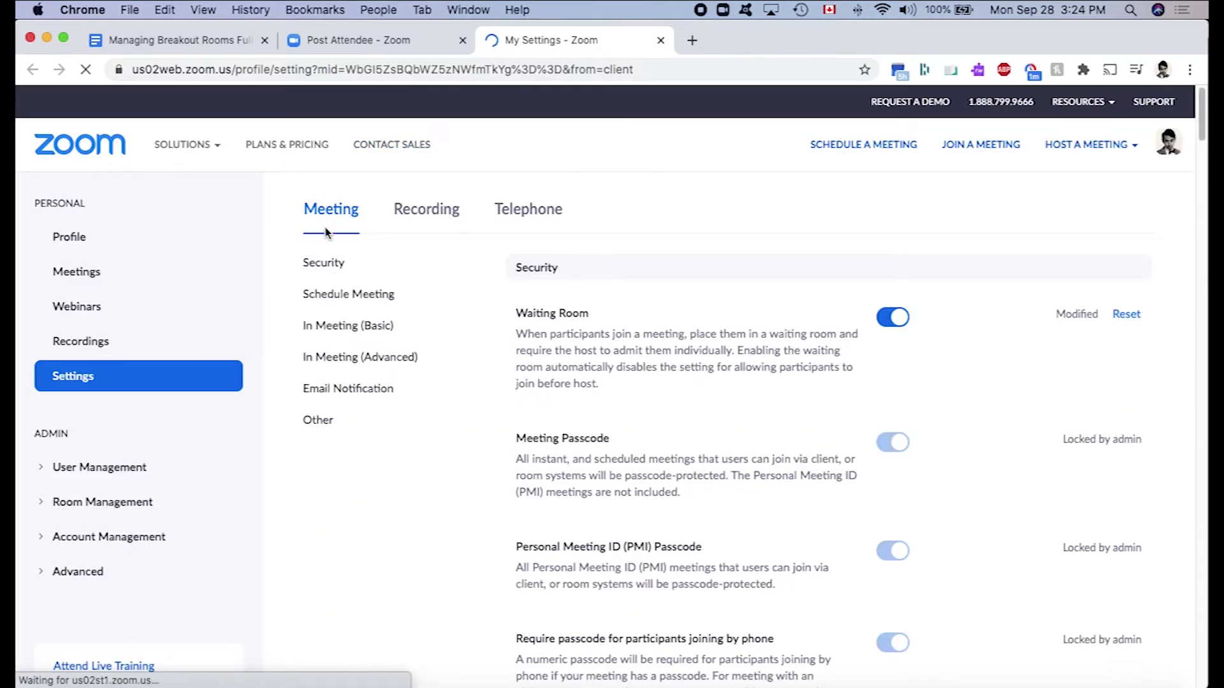
{"action": "left_click", "coordinate": [337, 361]}
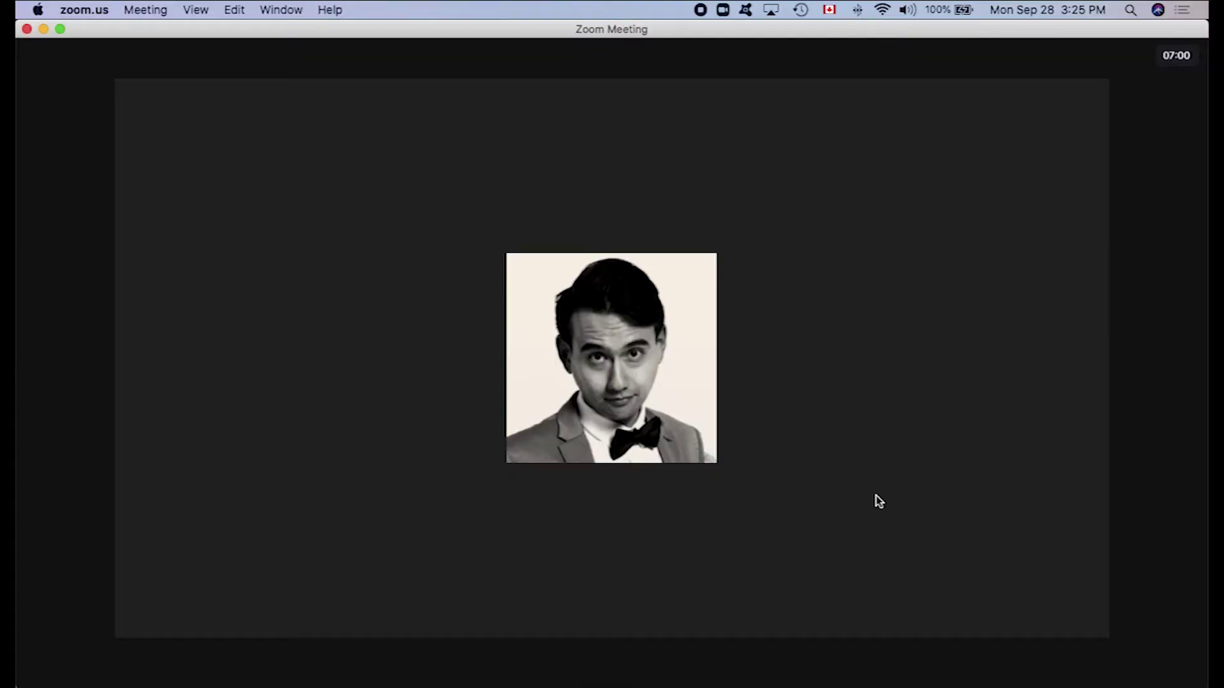
- Create 3 breakout rooms with participants assigned automatically
{"action": "mouse_move", "coordinate": [877, 504]}
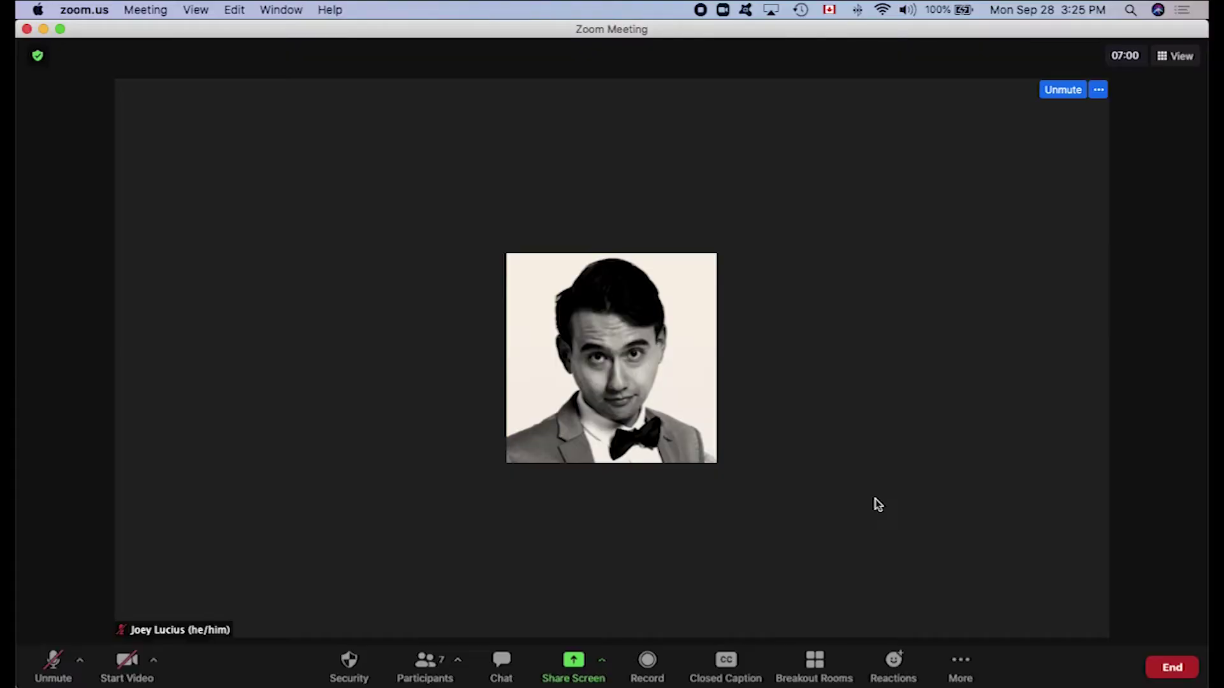
{"action": "left_click", "coordinate": [814, 669]}
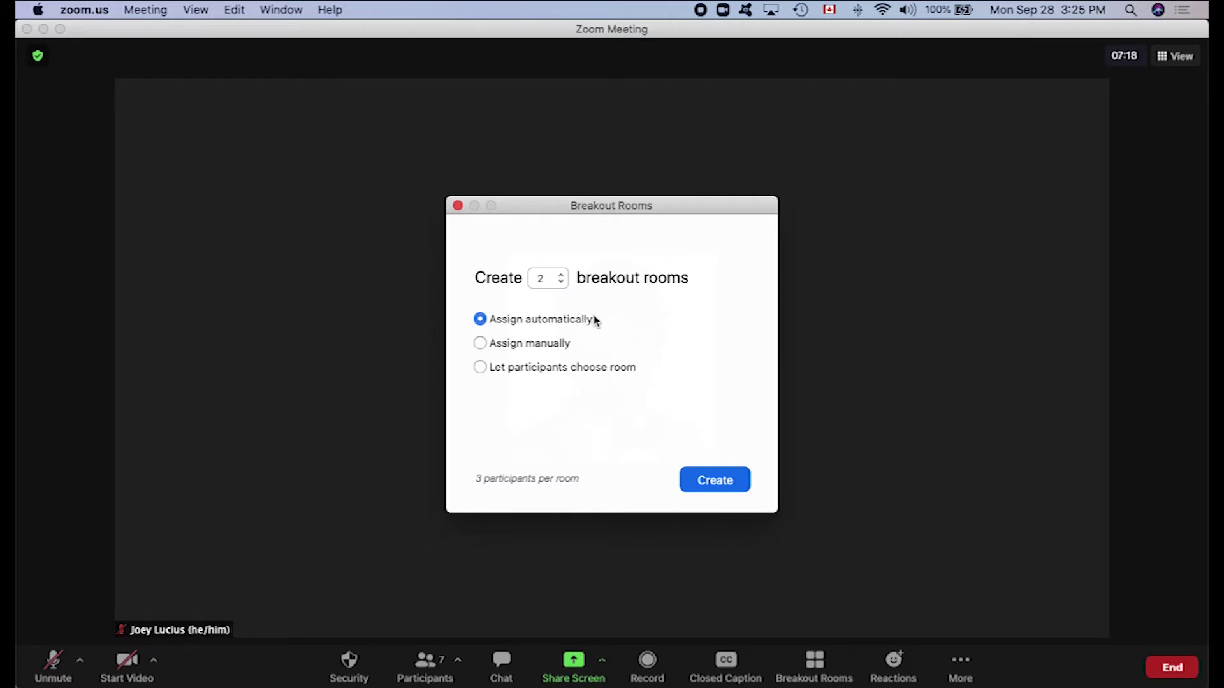
{"action": "left_click", "coordinate": [562, 275]}
{"action": "left_click", "coordinate": [561, 275]}
{"action": "left_click", "coordinate": [561, 282]}
{"action": "left_click", "coordinate": [561, 276]}
{"action": "left_click", "coordinate": [561, 276]}
{"action": "left_click", "coordinate": [563, 284]}
{"action": "left_click", "coordinate": [563, 284]}
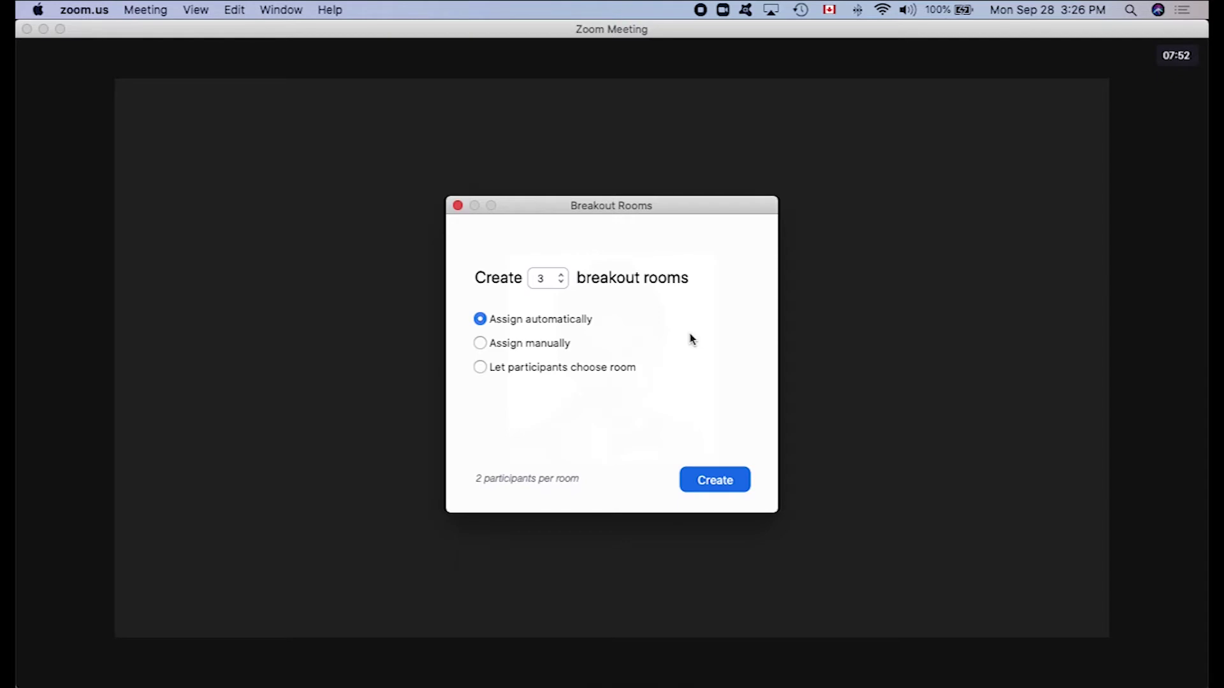
{"action": "left_click", "coordinate": [705, 480]}
- Review the automatic assignments, including Room 1's participant list, and open all the breakout rooms
{"action": "mouse_move", "coordinate": [518, 135]}
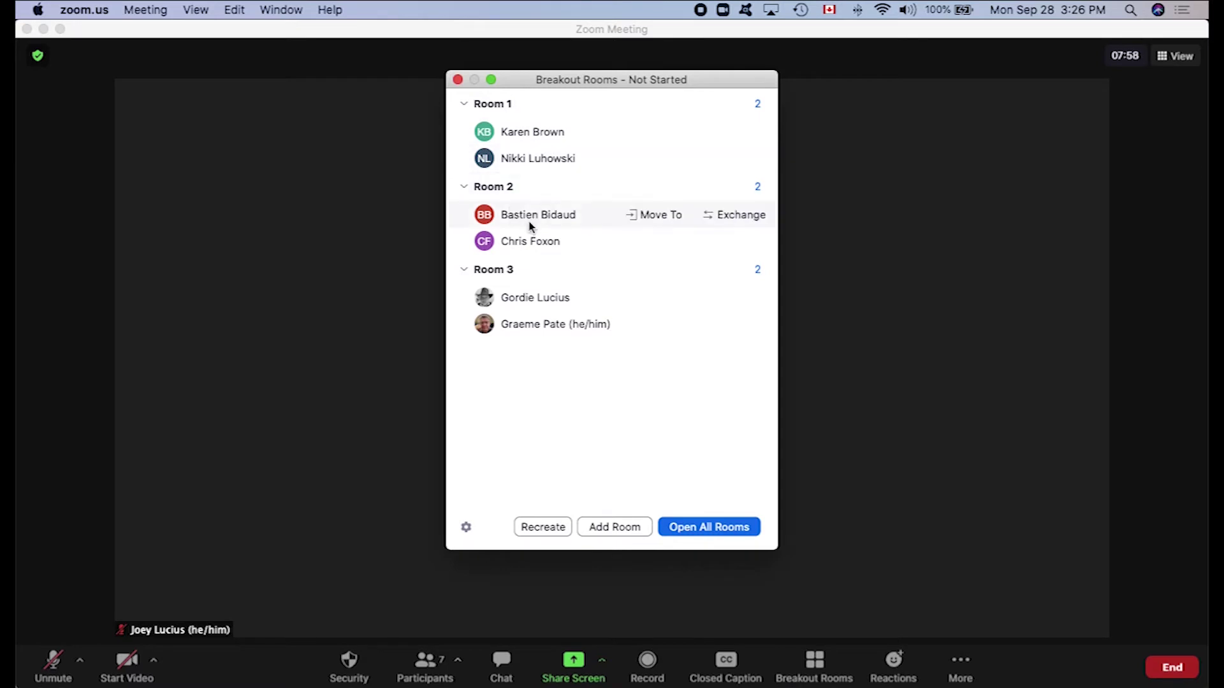
{"action": "mouse_move", "coordinate": [535, 268]}
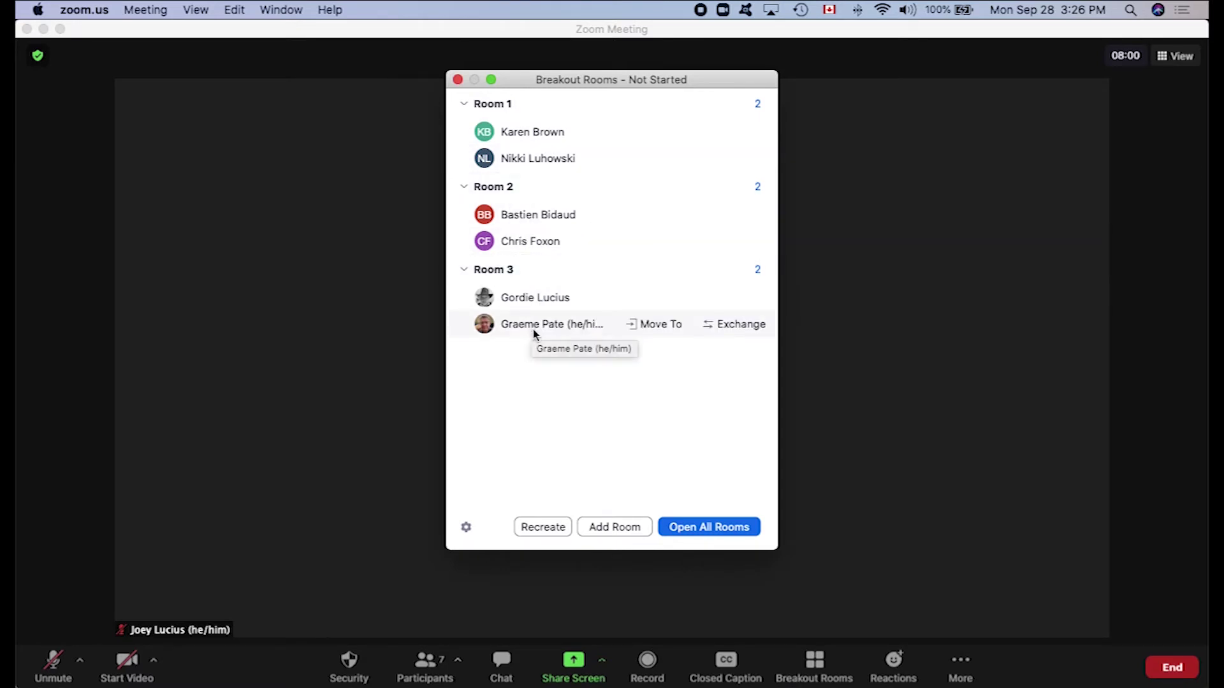
{"action": "mouse_move", "coordinate": [504, 103]}
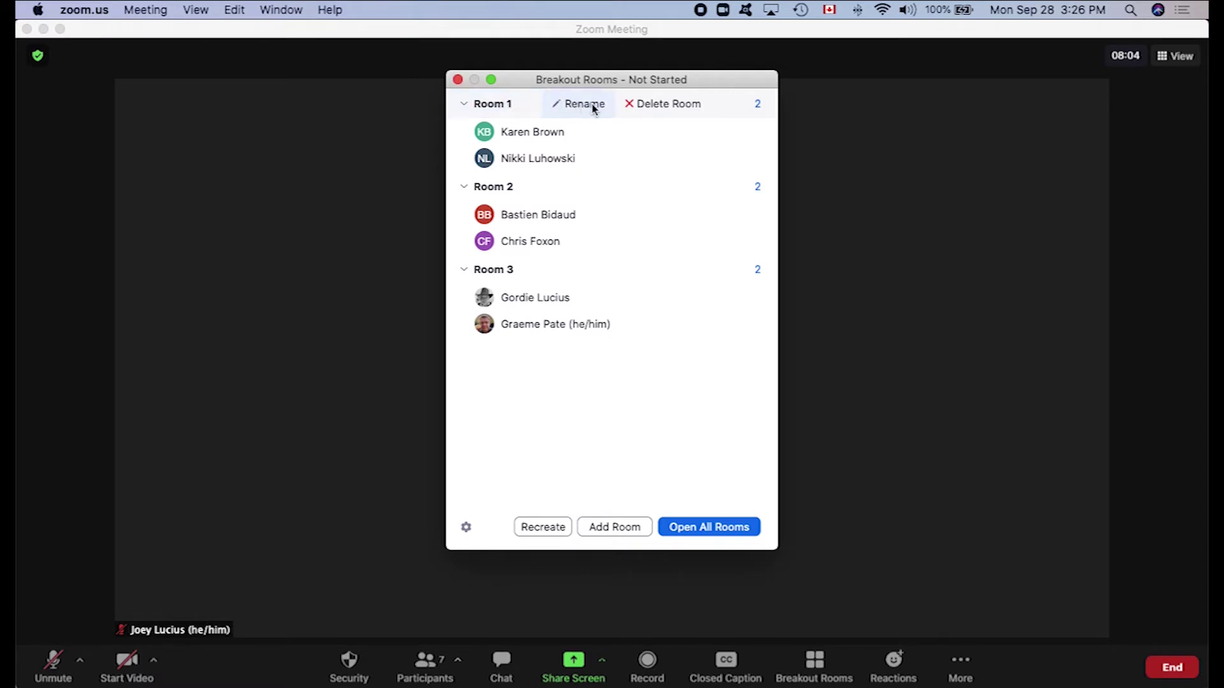
{"action": "left_click", "coordinate": [746, 106]}
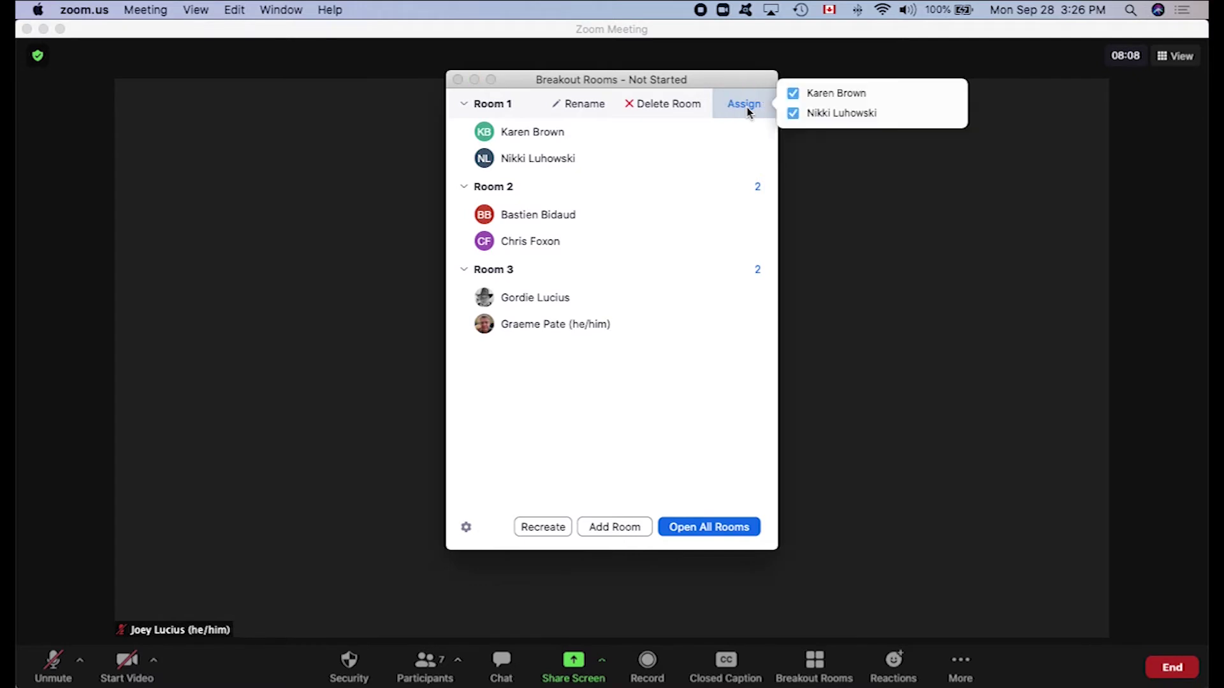
{"action": "left_click", "coordinate": [714, 385]}
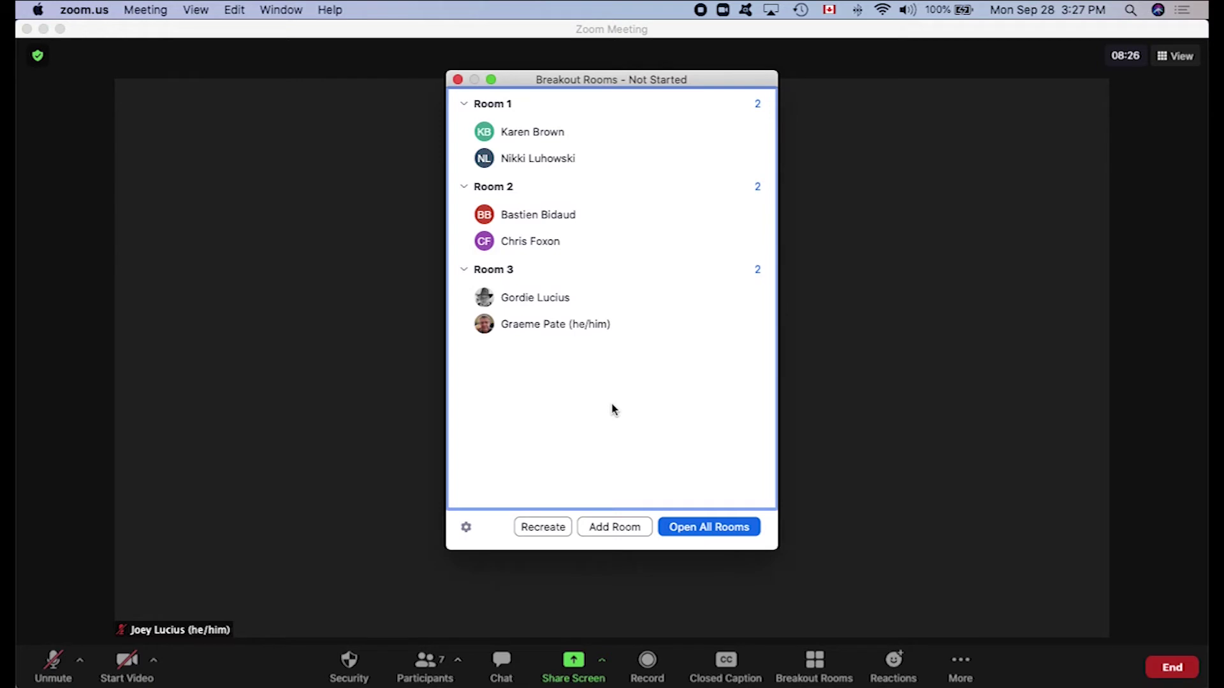
{"action": "left_click", "coordinate": [694, 528]}
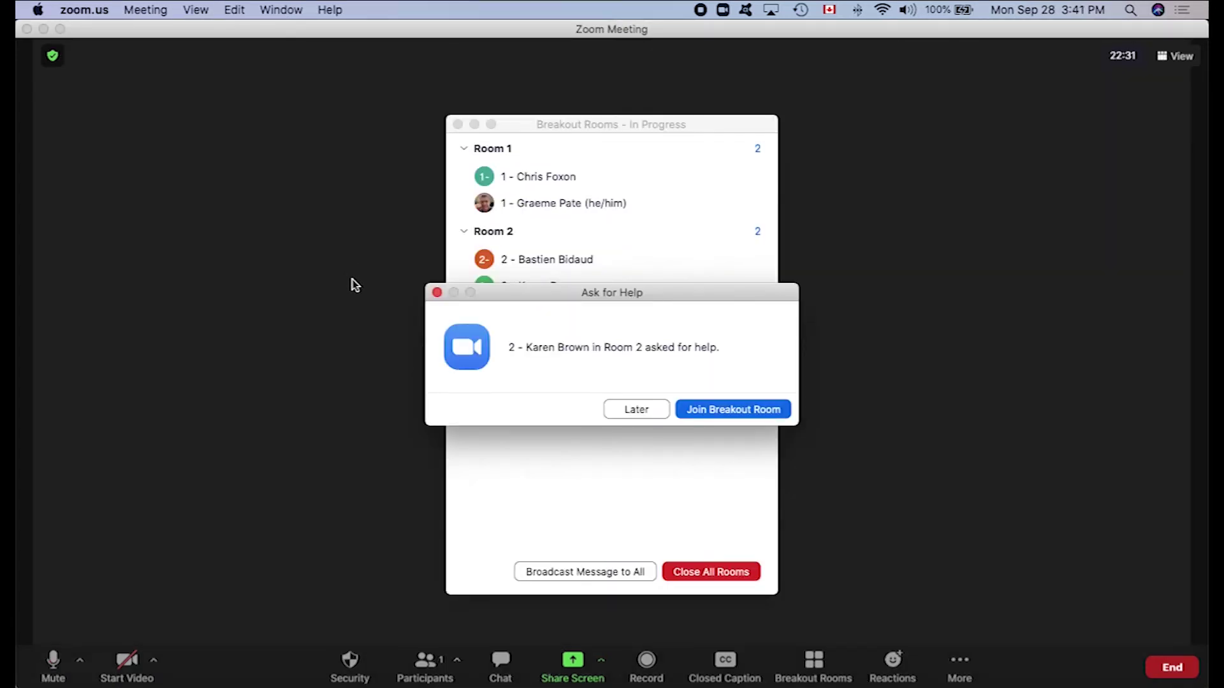
- Join Room 2 in response to its help request and close all the breakout rooms
{"action": "left_click", "coordinate": [712, 411]}
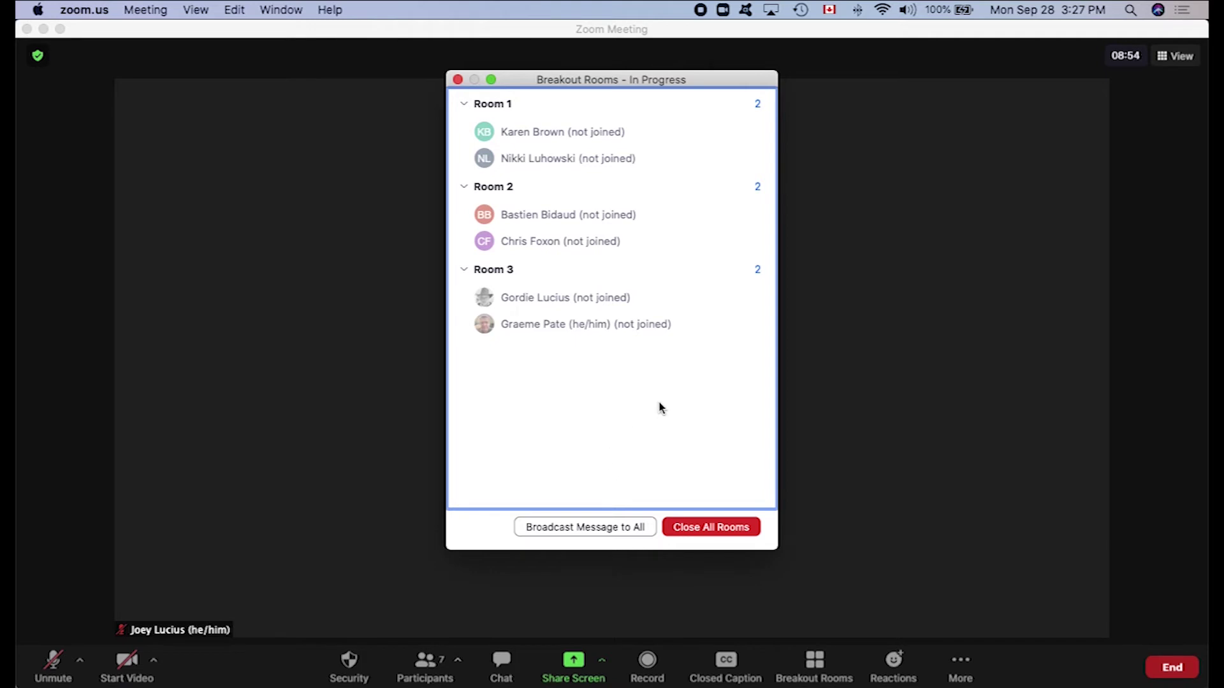
{"action": "left_click", "coordinate": [705, 533]}
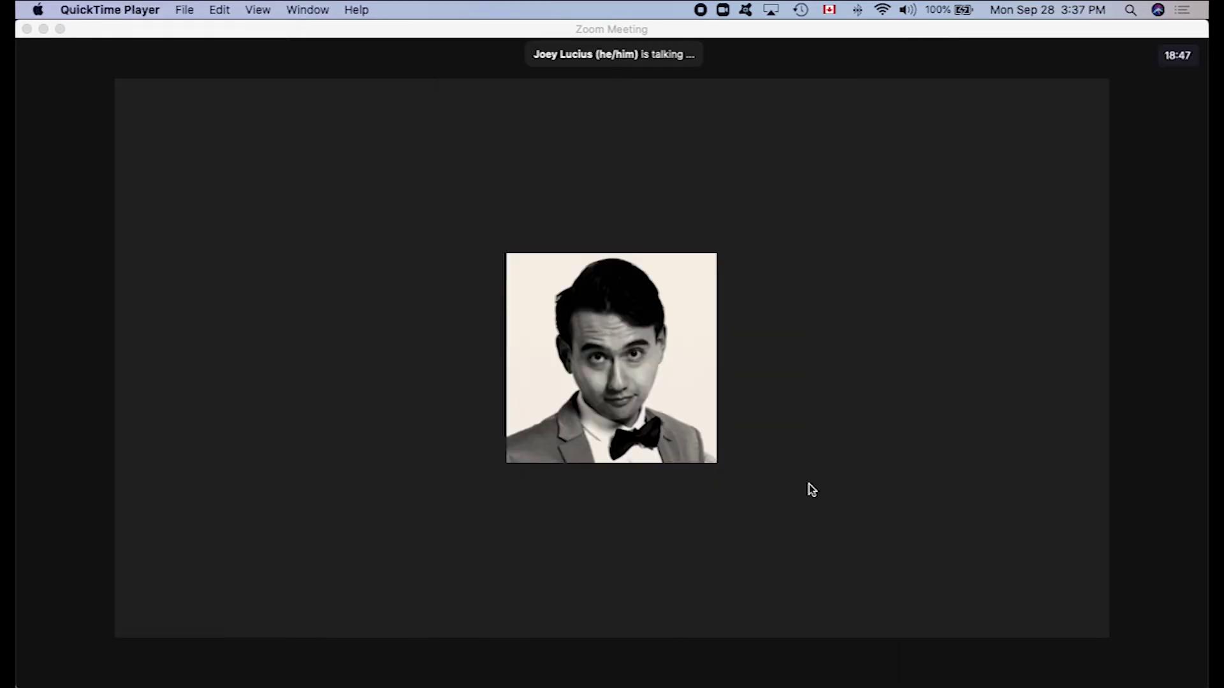
- Create 3 breakout rooms with participants assigned manually
{"action": "mouse_move", "coordinate": [809, 626]}
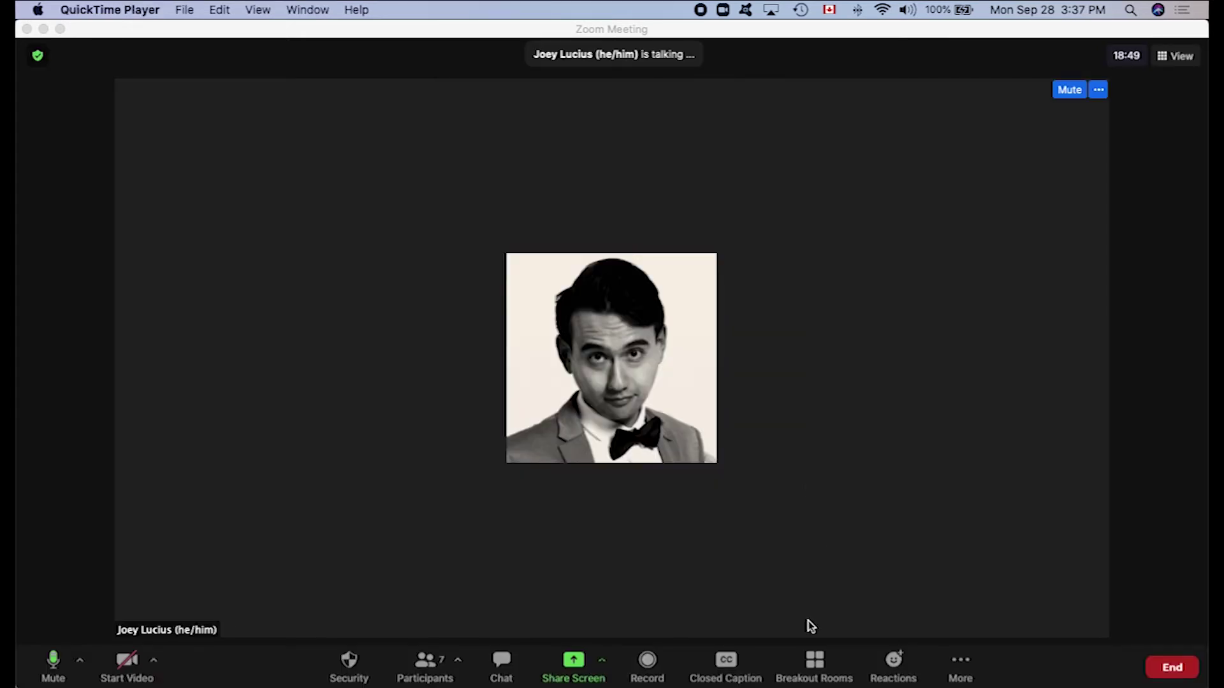
{"action": "left_click", "coordinate": [815, 667]}
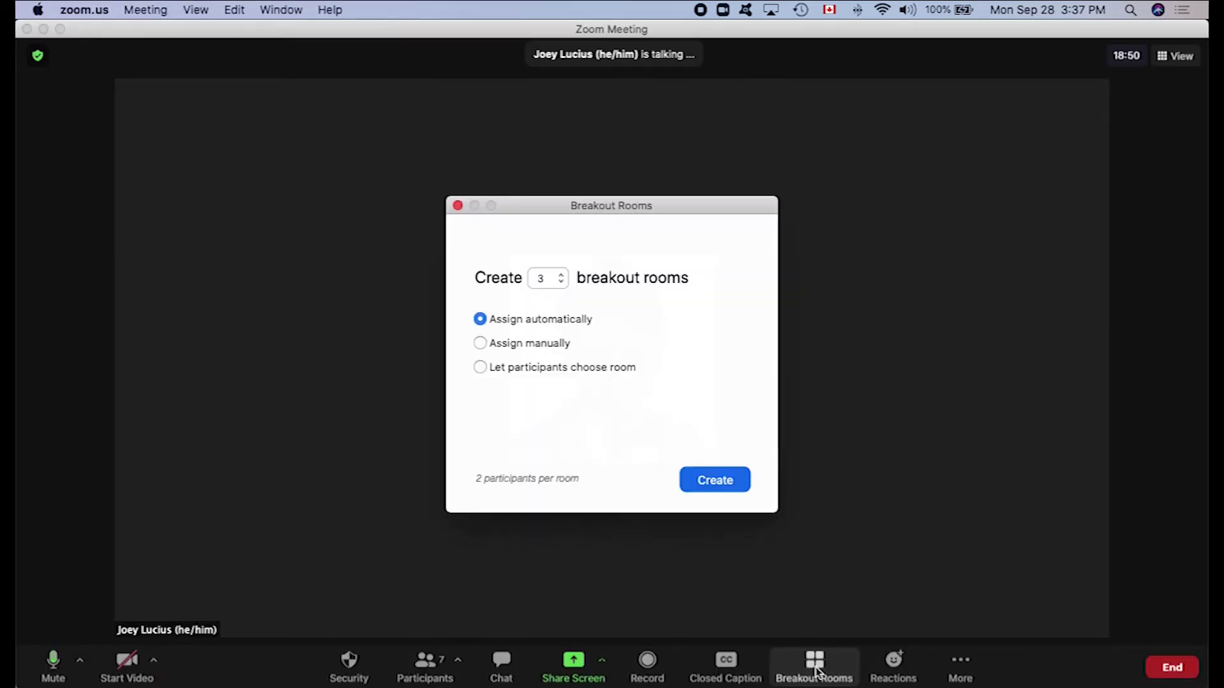
{"action": "left_click", "coordinate": [480, 344]}
{"action": "left_click", "coordinate": [712, 481]}
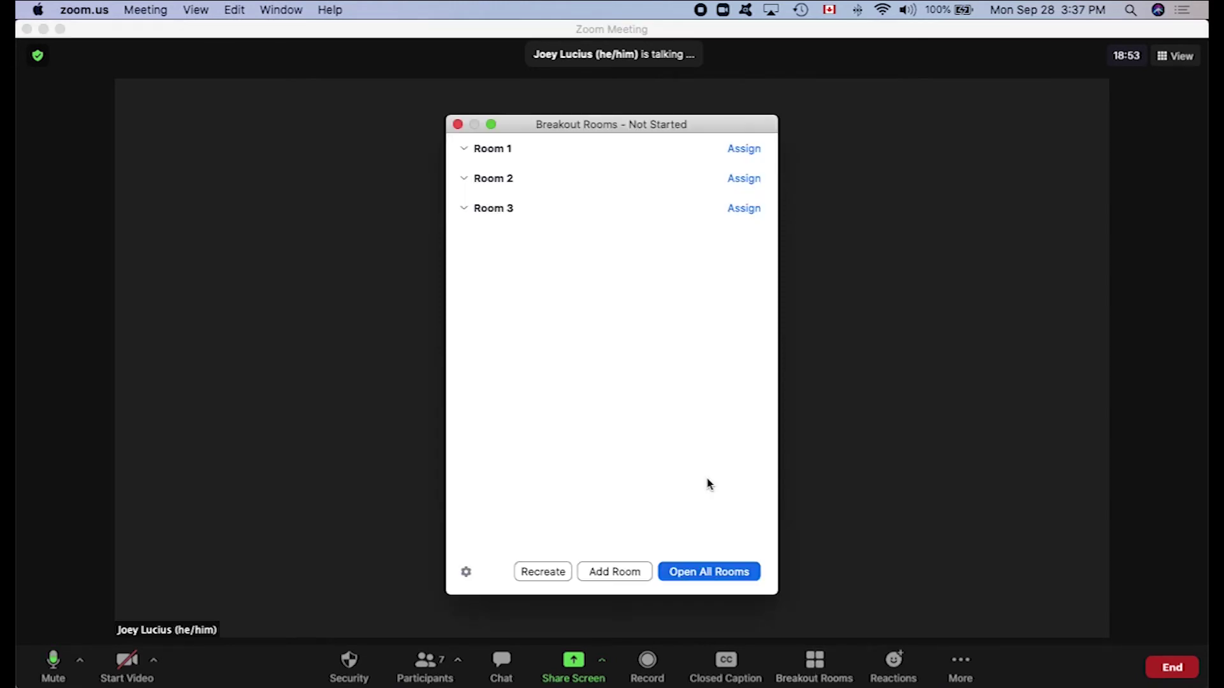
- Assign the two participants whose names start with 1 to Room 1 and open the assignment list for Room 2
{"action": "mouse_move", "coordinate": [538, 215]}
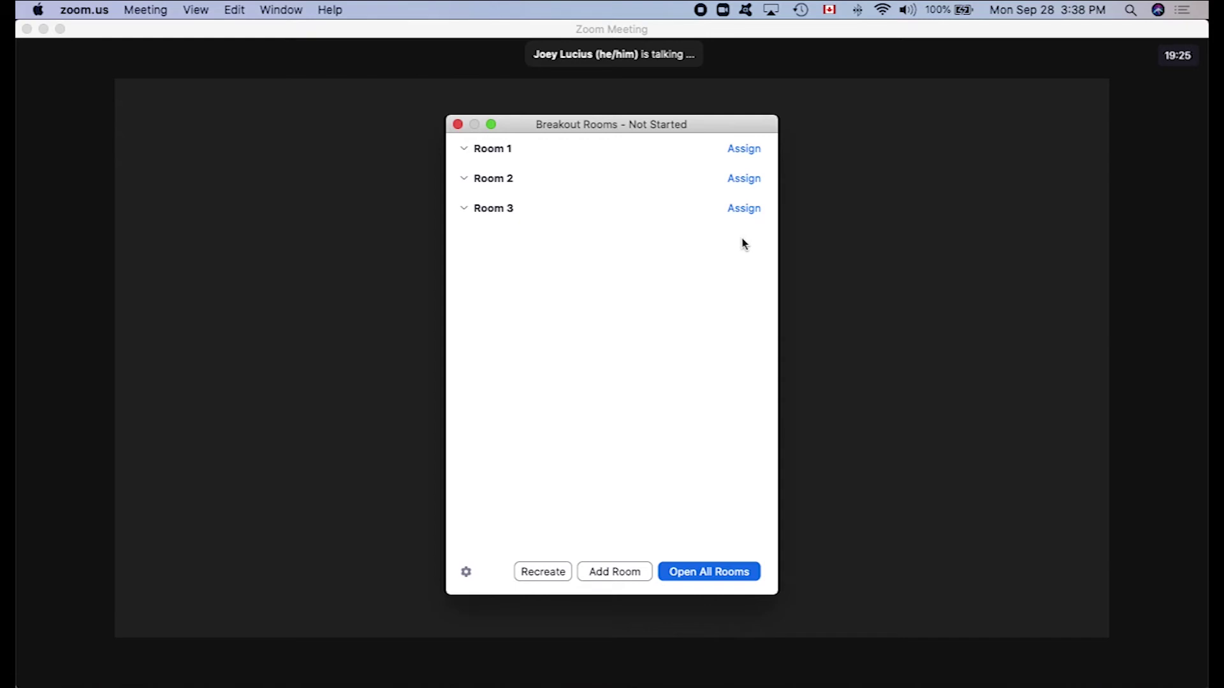
{"action": "left_click", "coordinate": [747, 151]}
{"action": "left_click", "coordinate": [793, 130]}
{"action": "left_click", "coordinate": [793, 151]}
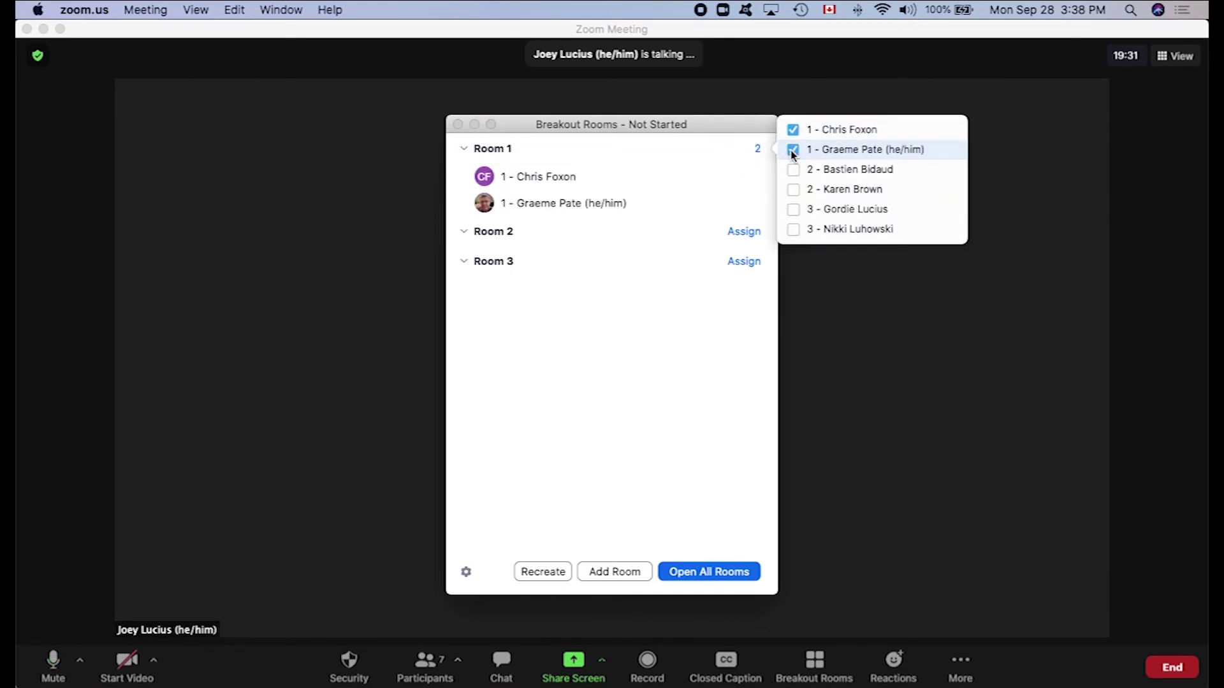
{"action": "left_click", "coordinate": [675, 306]}
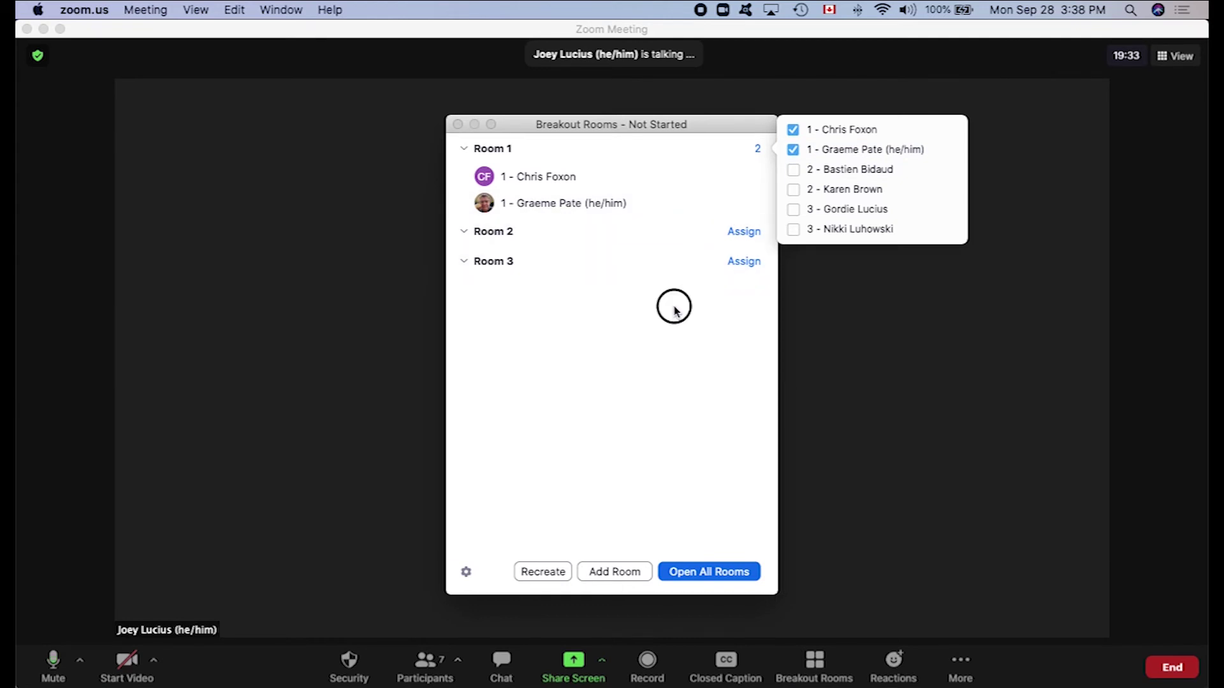
{"action": "left_click", "coordinate": [744, 235]}
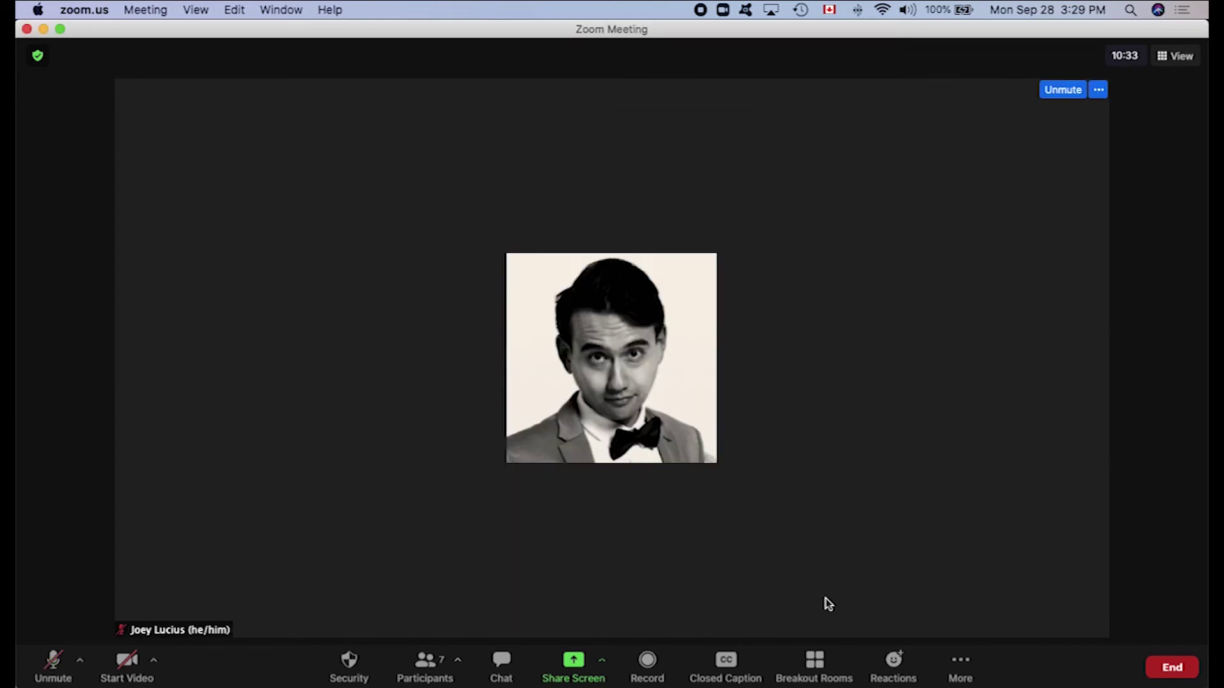
- Create 3 breakout rooms that let participants choose their room and open the assignment list for Room 1
{"action": "left_click", "coordinate": [814, 666]}
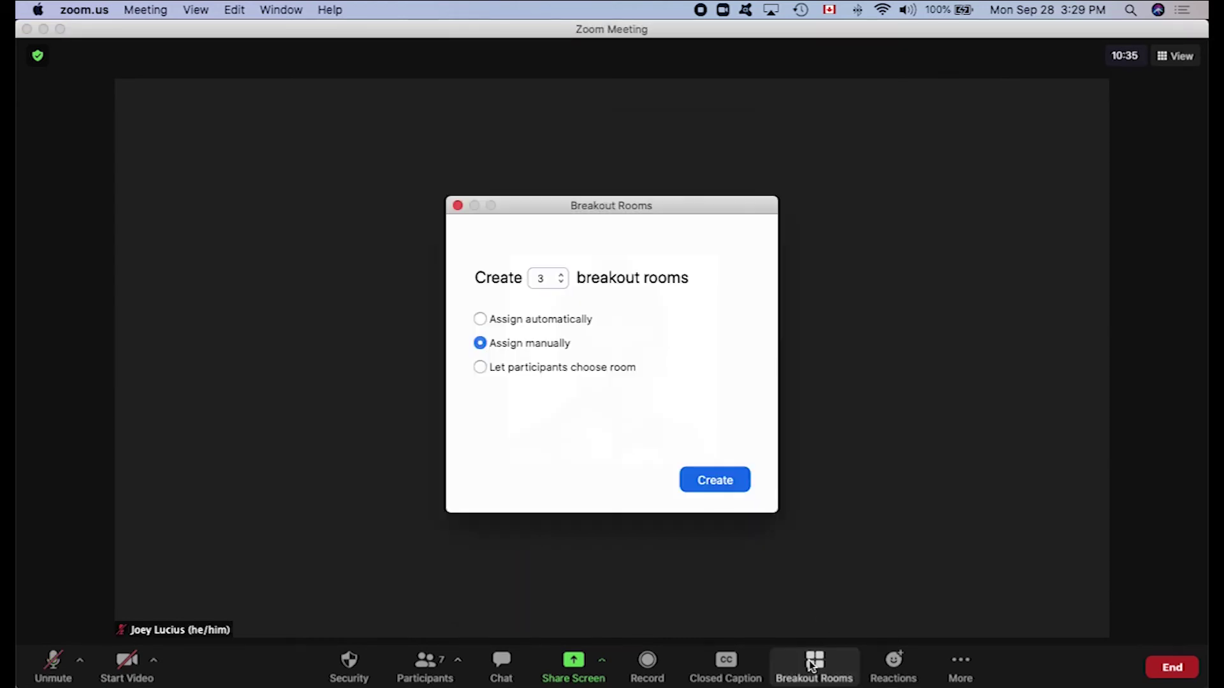
{"action": "left_click", "coordinate": [480, 369]}
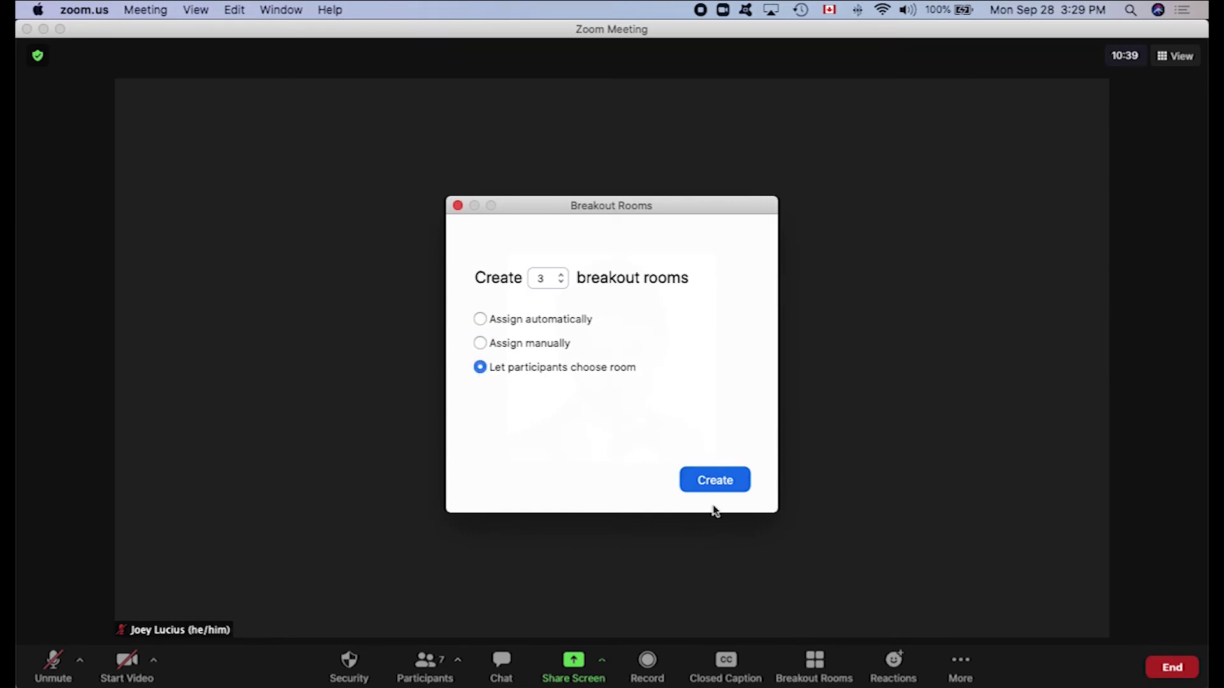
{"action": "left_click", "coordinate": [715, 481]}
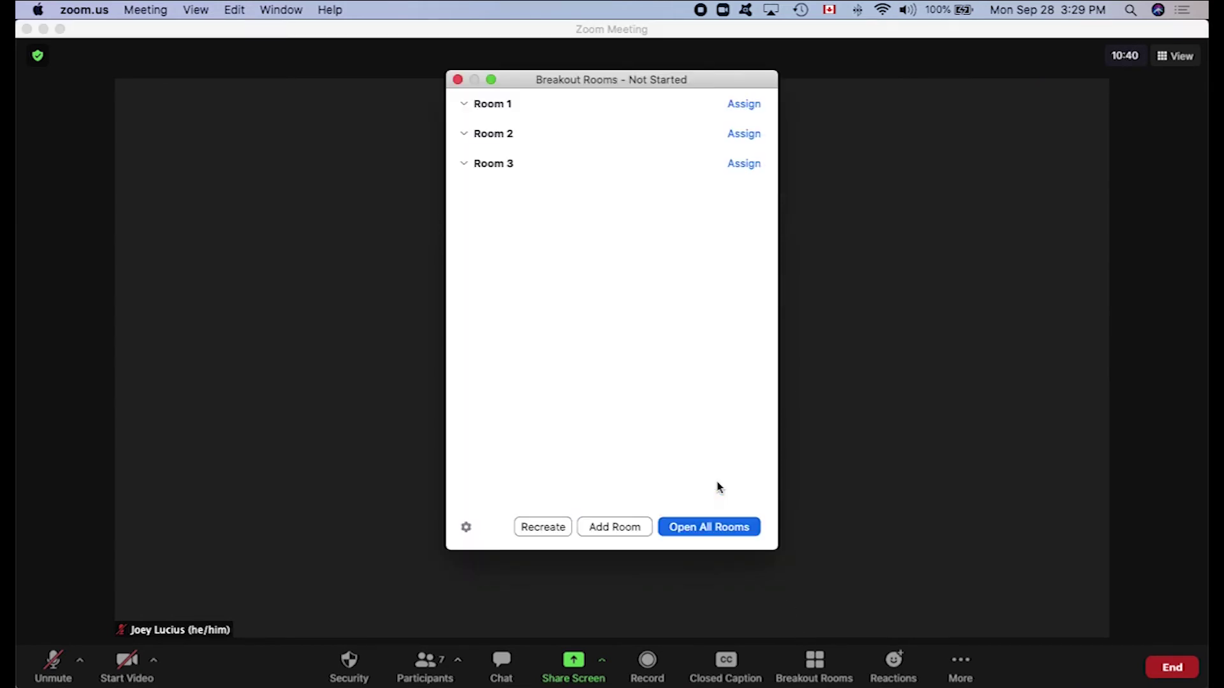
{"action": "left_click", "coordinate": [732, 104]}
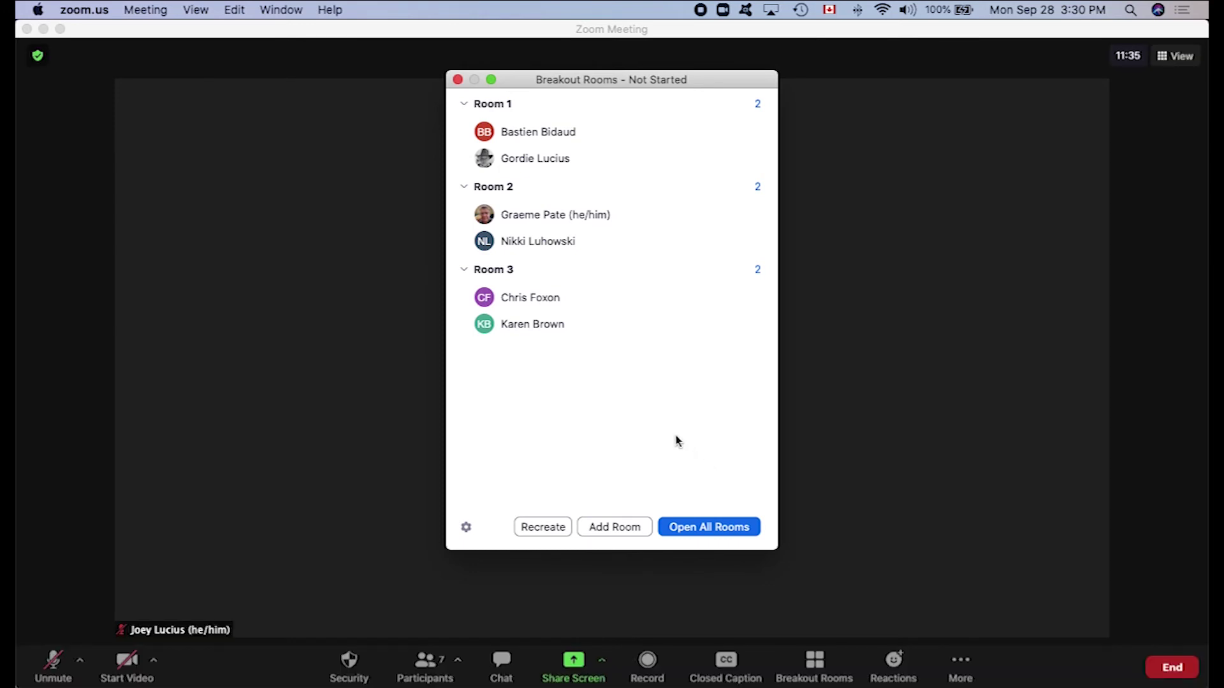
- Open all the breakout rooms and broadcast the message "One minute left" to them
{"action": "left_click", "coordinate": [692, 525]}
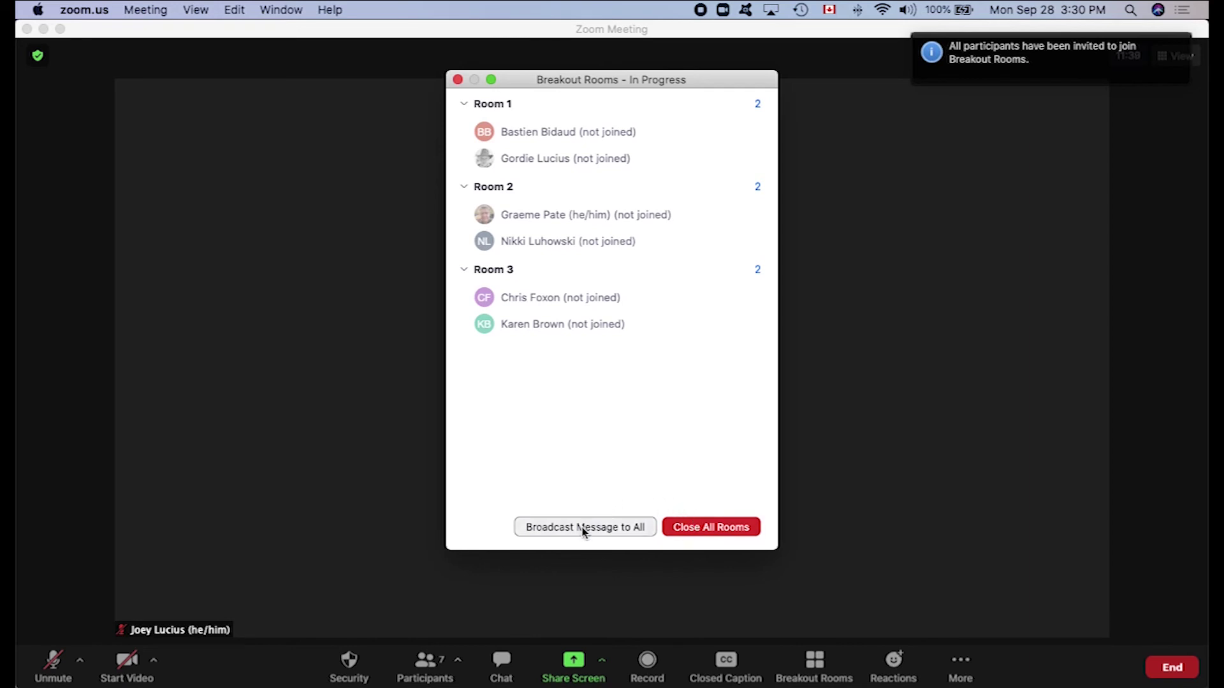
{"action": "left_click", "coordinate": [582, 527]}
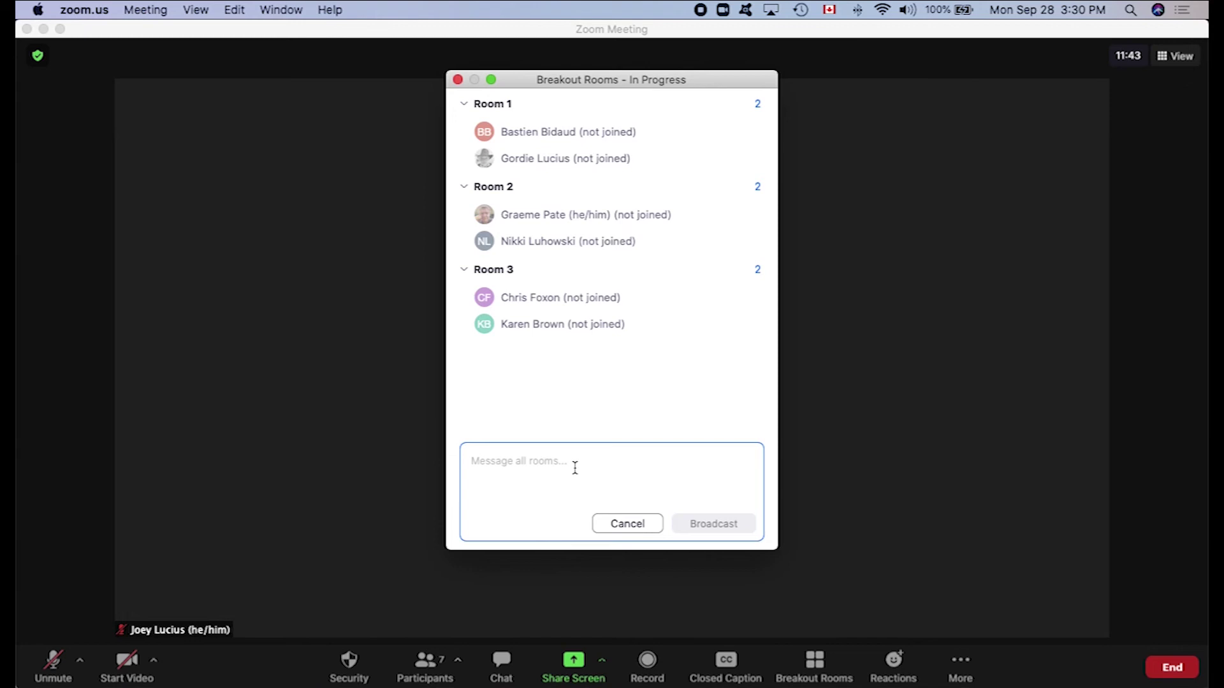
{"action": "type", "text": "o"}
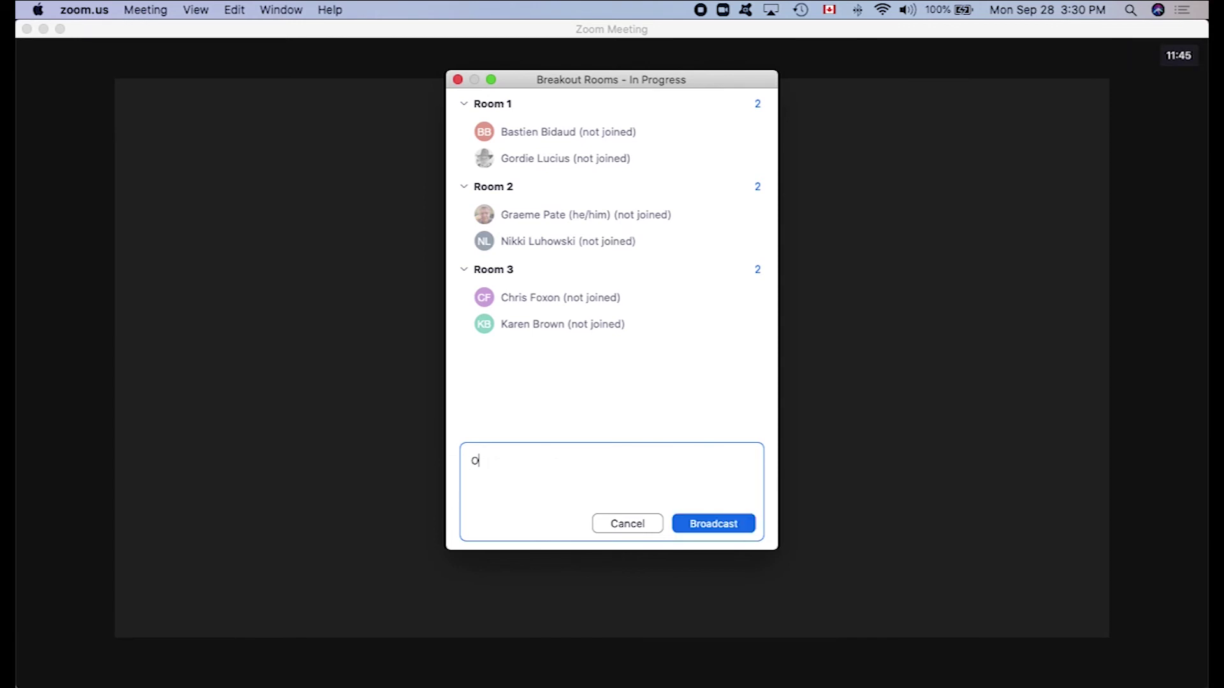
{"action": "type", "text": "ne minute left"}
{"action": "key", "text": "Return"}
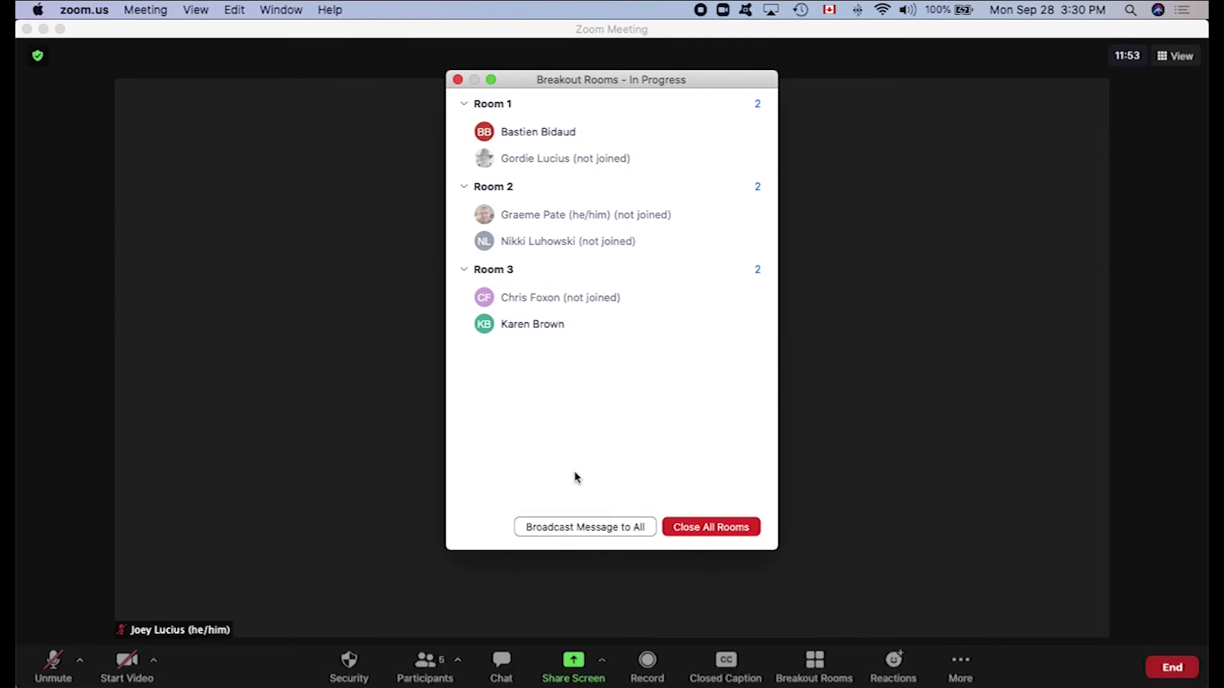
- Close all the breakout rooms
{"action": "left_click", "coordinate": [699, 529]}
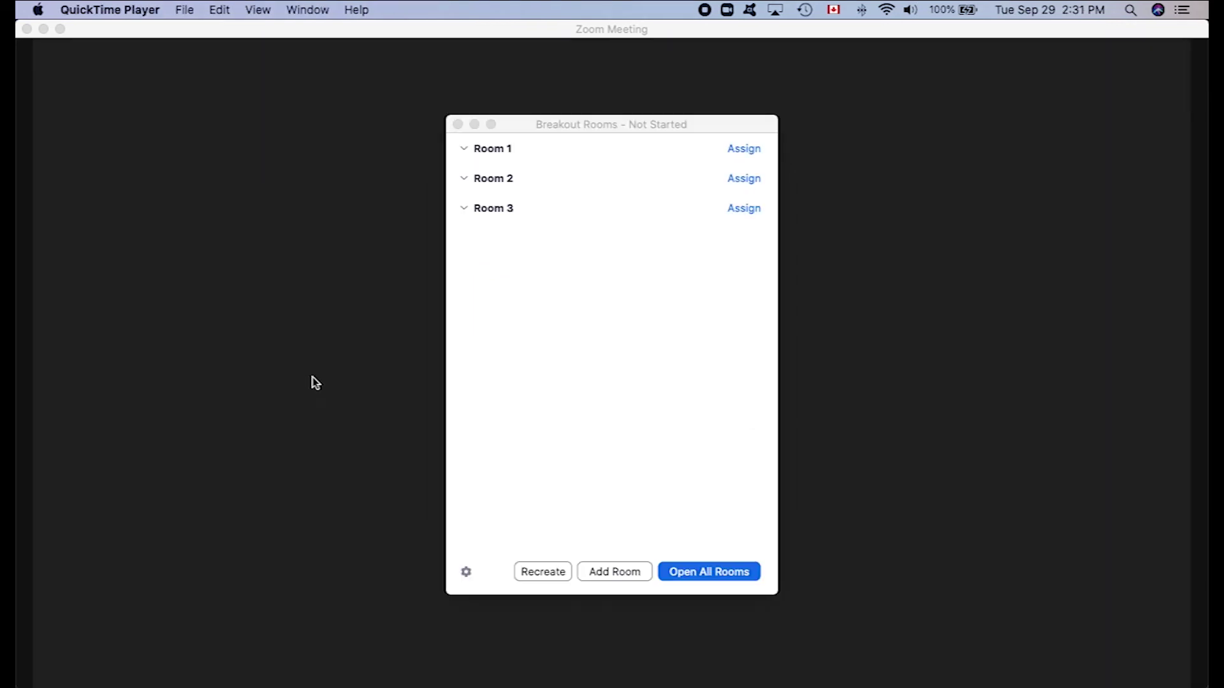
- Show the breakout room options and switch Allow participants to choose room on and back off
{"action": "left_click", "coordinate": [466, 572]}
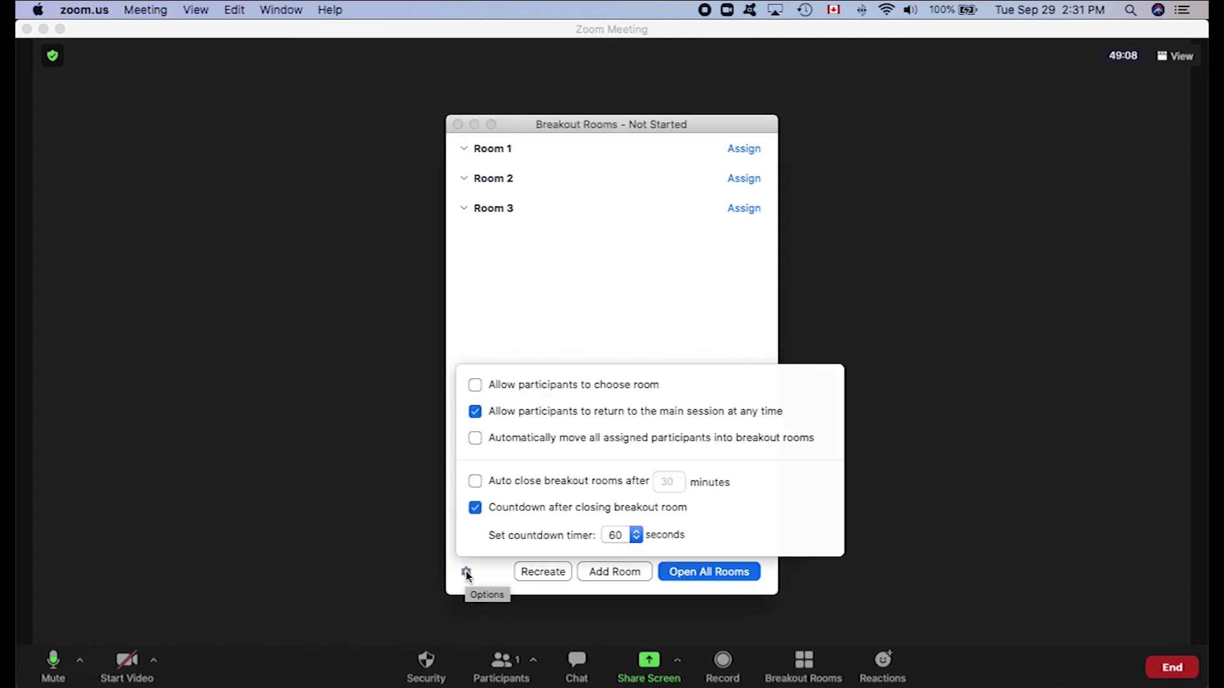
{"action": "left_click", "coordinate": [476, 387]}
{"action": "left_click", "coordinate": [476, 388]}
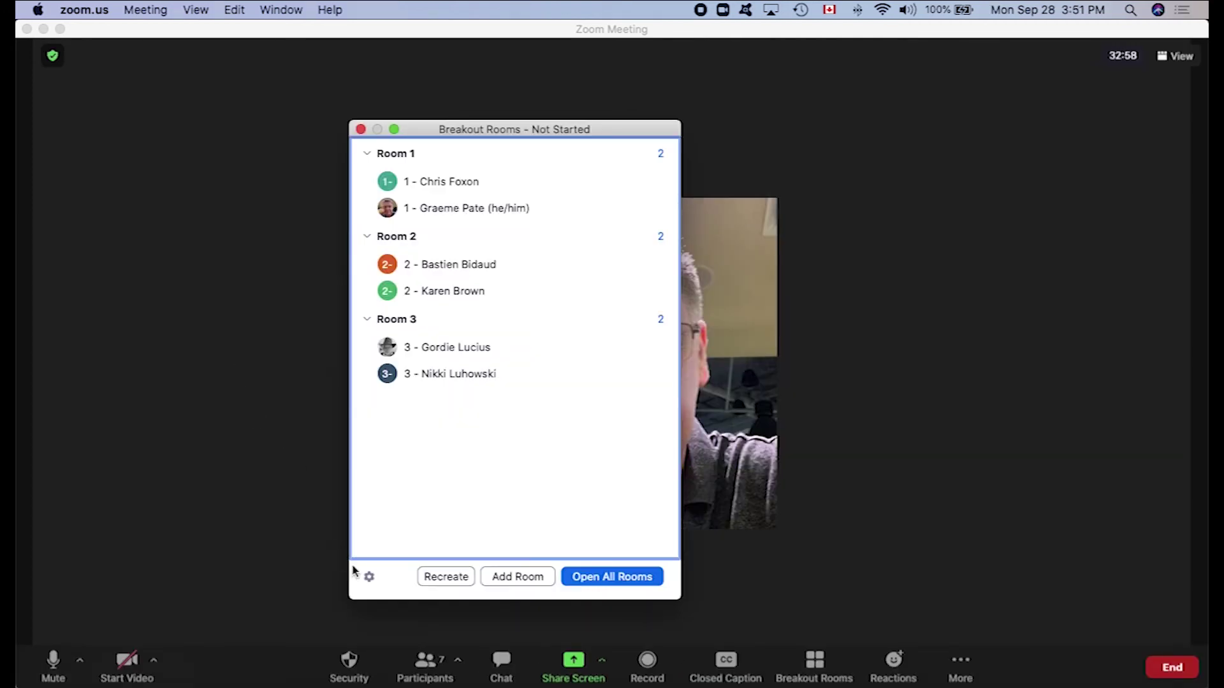
- Enable automatically moving all assigned participants into breakout rooms, and open all the rooms
{"action": "left_click", "coordinate": [370, 577]}
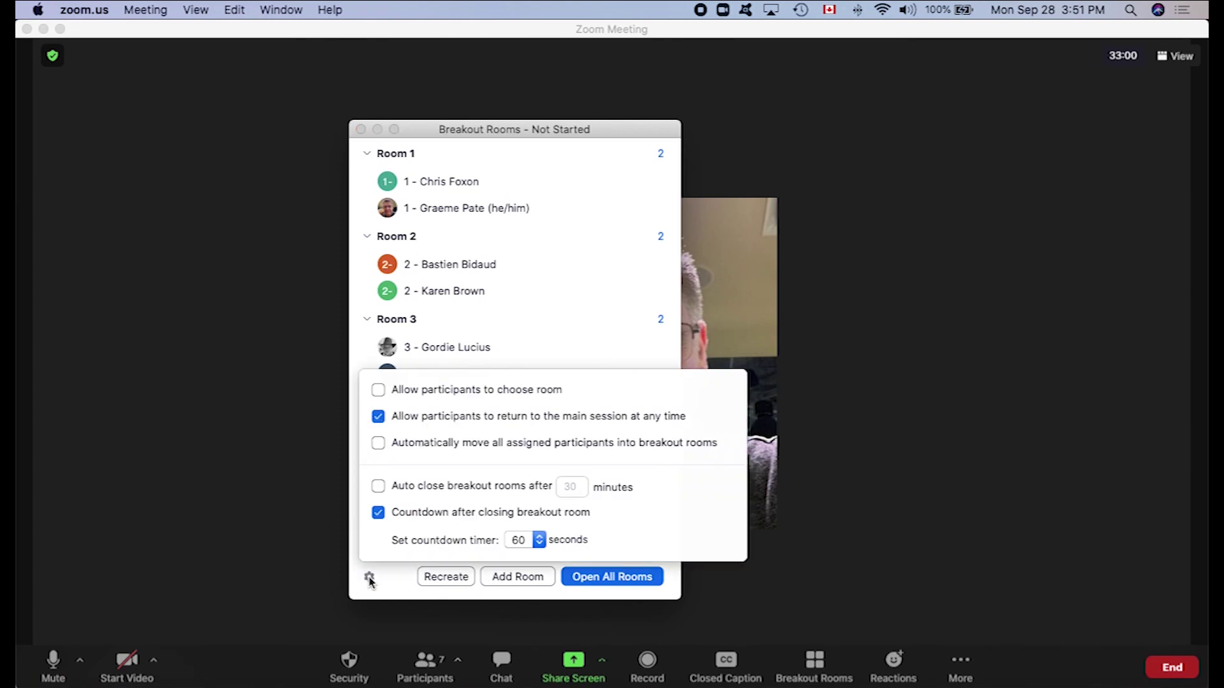
{"action": "left_click", "coordinate": [378, 444]}
{"action": "left_click", "coordinate": [296, 476]}
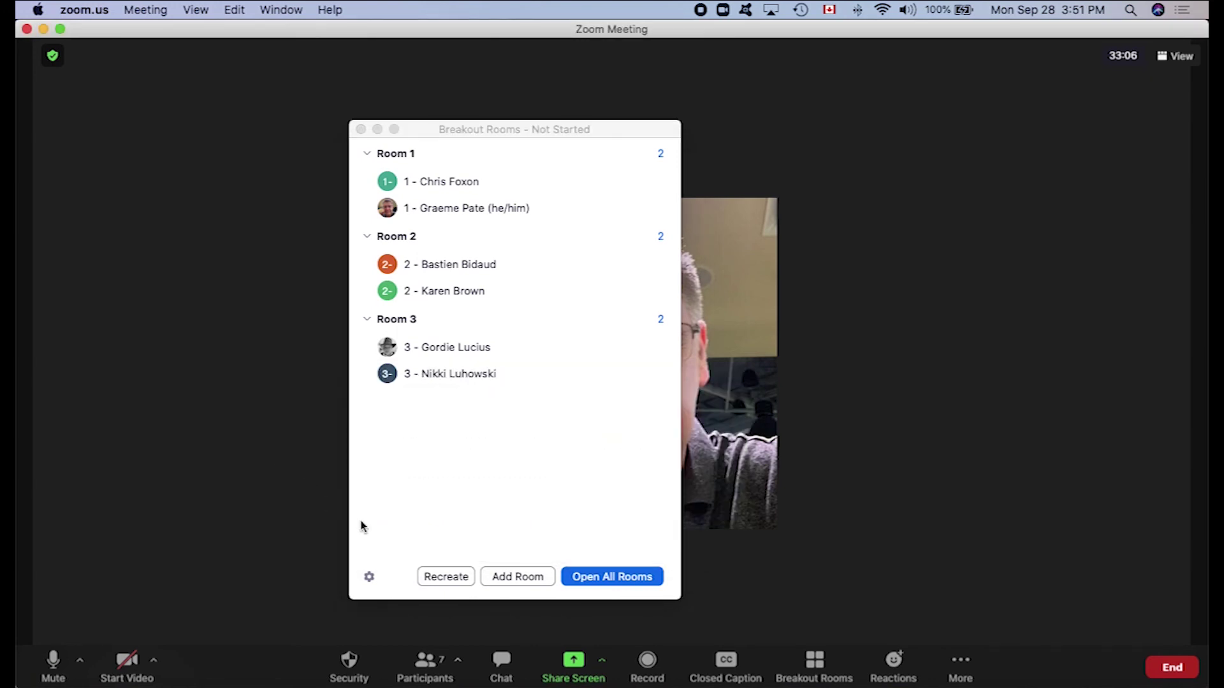
{"action": "left_click", "coordinate": [617, 577]}
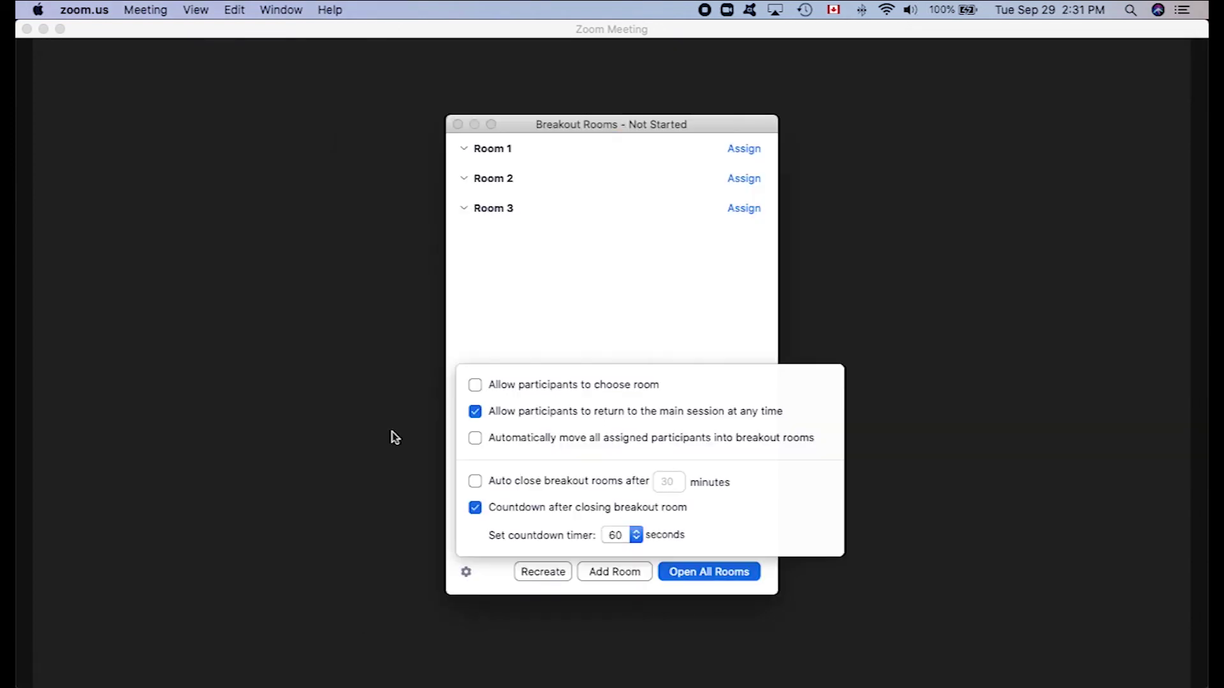
- Switch automatic closing of the breakout rooms after 30 minutes on and back off
{"action": "left_click", "coordinate": [476, 482]}
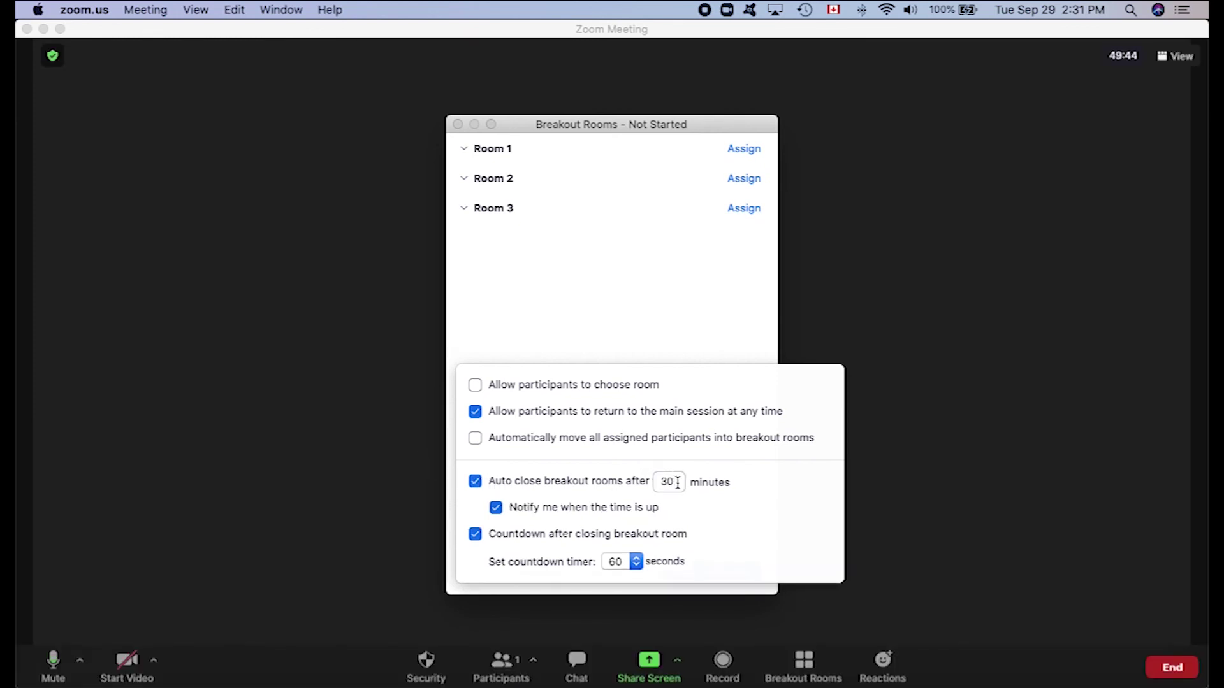
{"action": "left_click", "coordinate": [475, 482]}
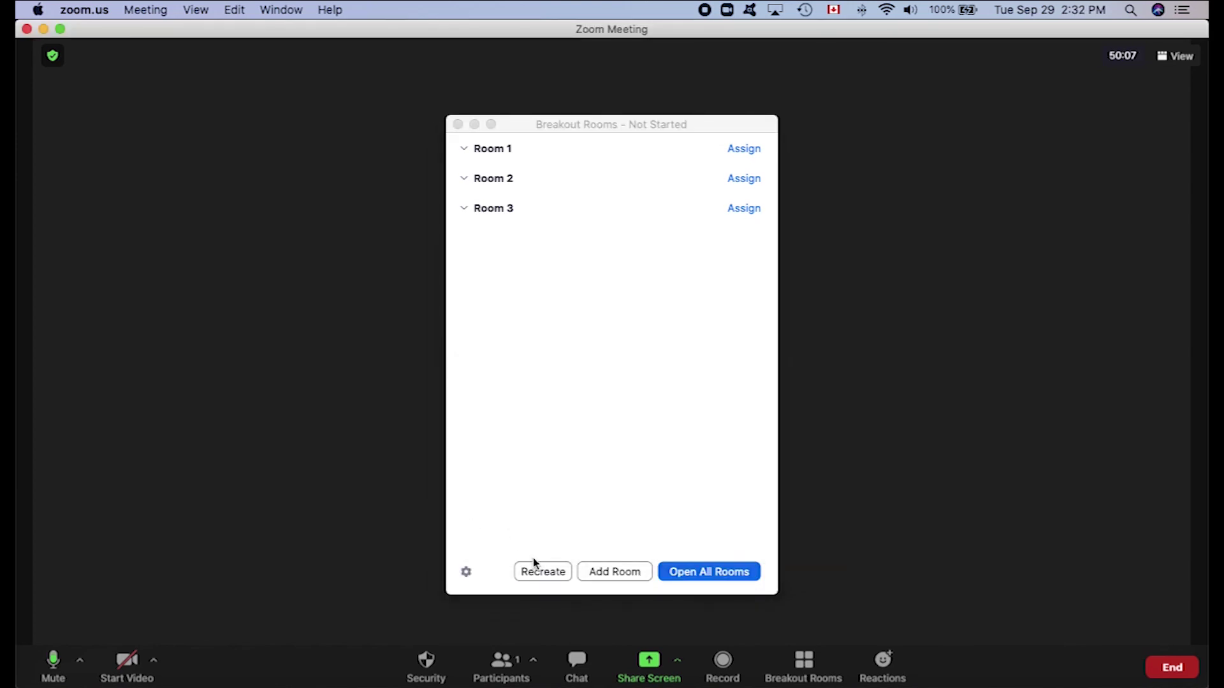
- Start recreating the breakout rooms
{"action": "left_click", "coordinate": [539, 571]}
{"action": "left_click", "coordinate": [538, 571]}
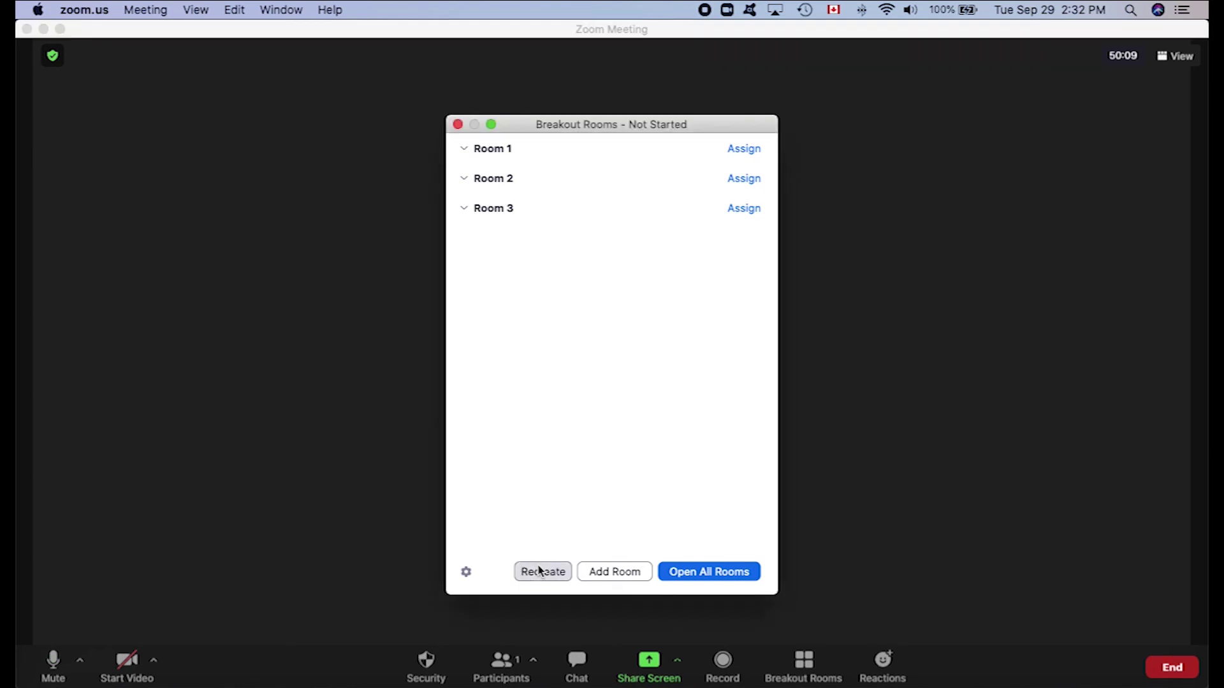